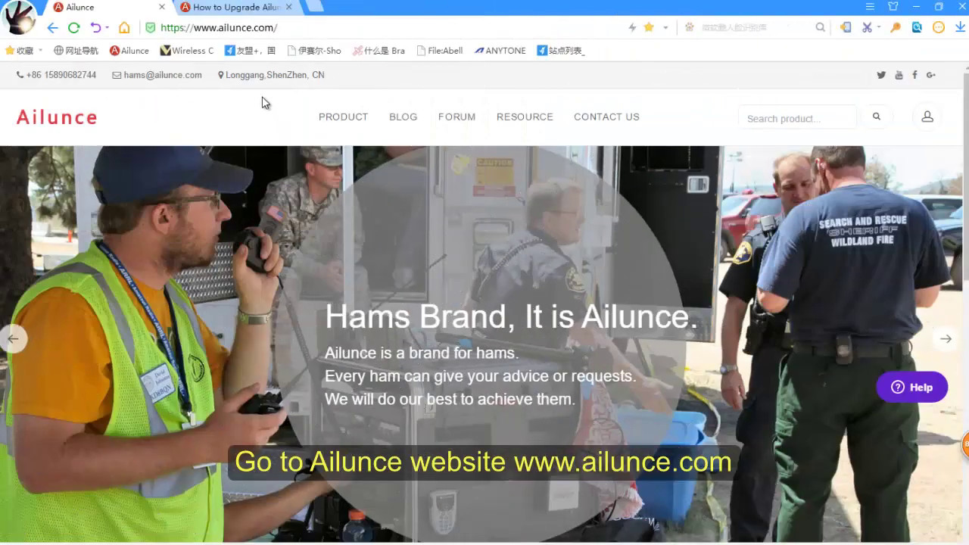
- Go to the Ailunce site's Resource section and open the HD1 downloads
{"action": "double_click", "coordinate": [242, 27]}
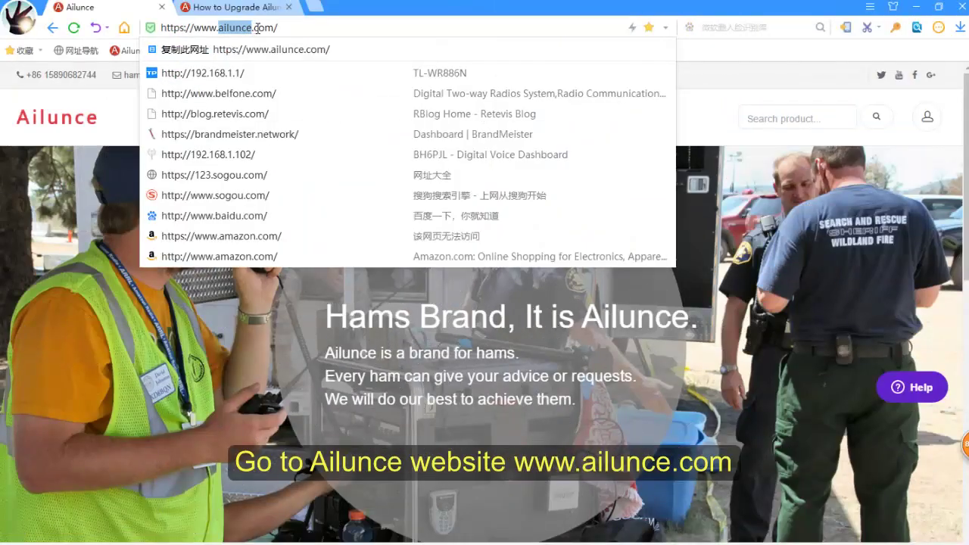
{"action": "triple_click", "coordinate": [260, 28]}
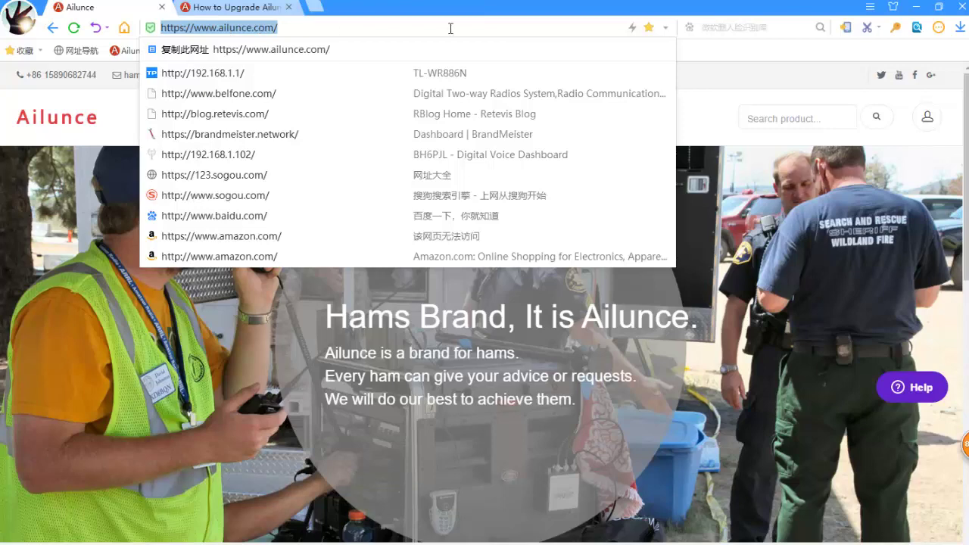
{"action": "key", "text": "Escape"}
{"action": "left_click", "coordinate": [528, 118]}
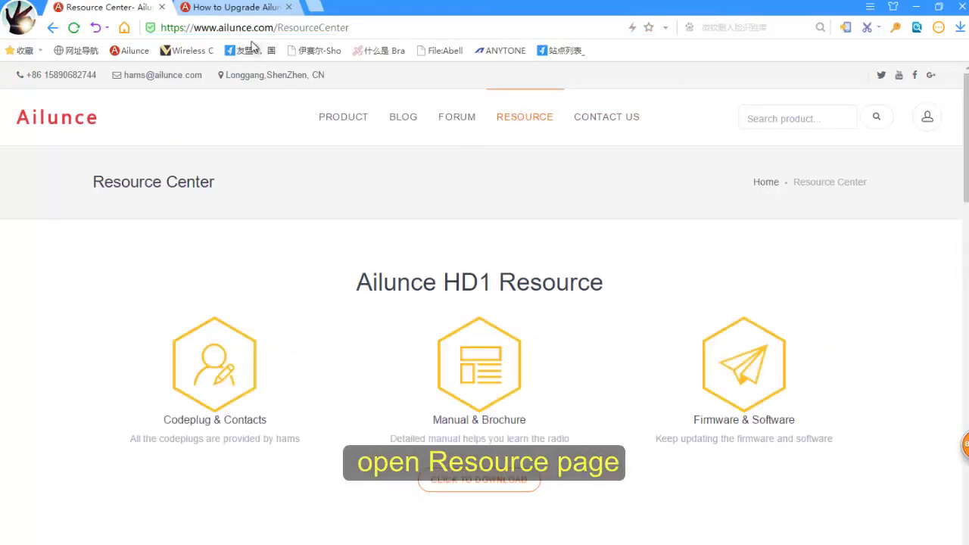
{"action": "scroll", "coordinate": [119, 317], "scroll_direction": "down", "scroll_amount": 1}
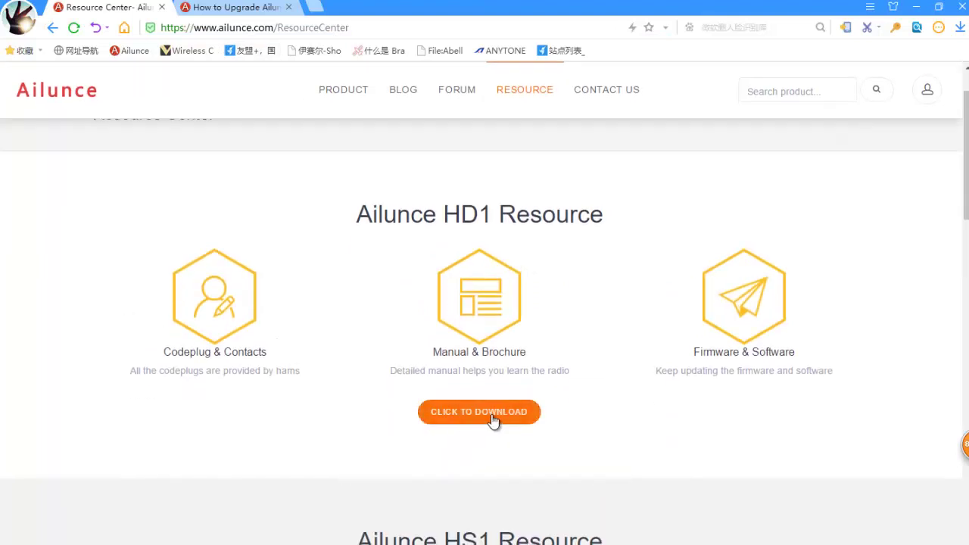
{"action": "left_click", "coordinate": [490, 415]}
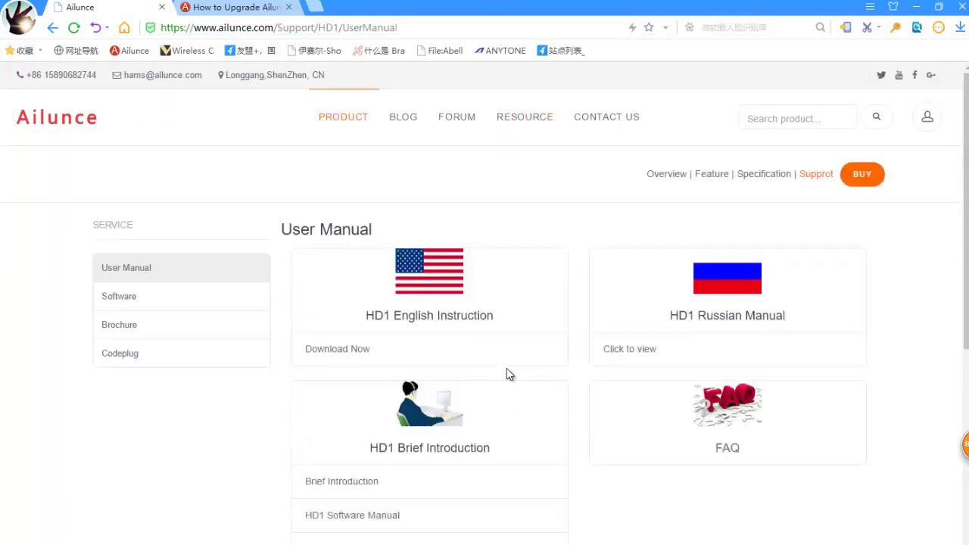
- Show the HD1 Software list and highlight HD1(GPS) Software V2.17 and firmware v1.60-GPS
{"action": "left_click", "coordinate": [121, 303]}
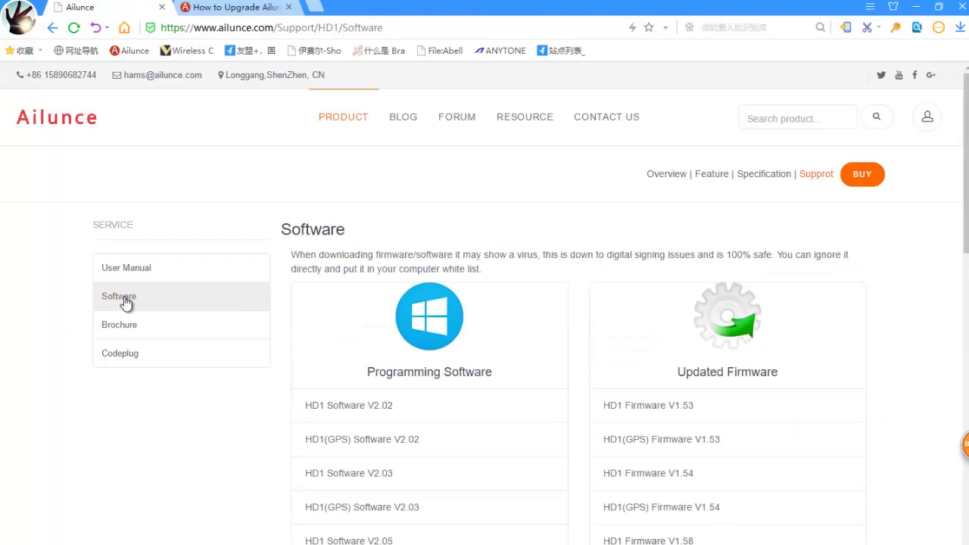
{"action": "scroll", "coordinate": [217, 292], "scroll_direction": "down", "scroll_amount": 8}
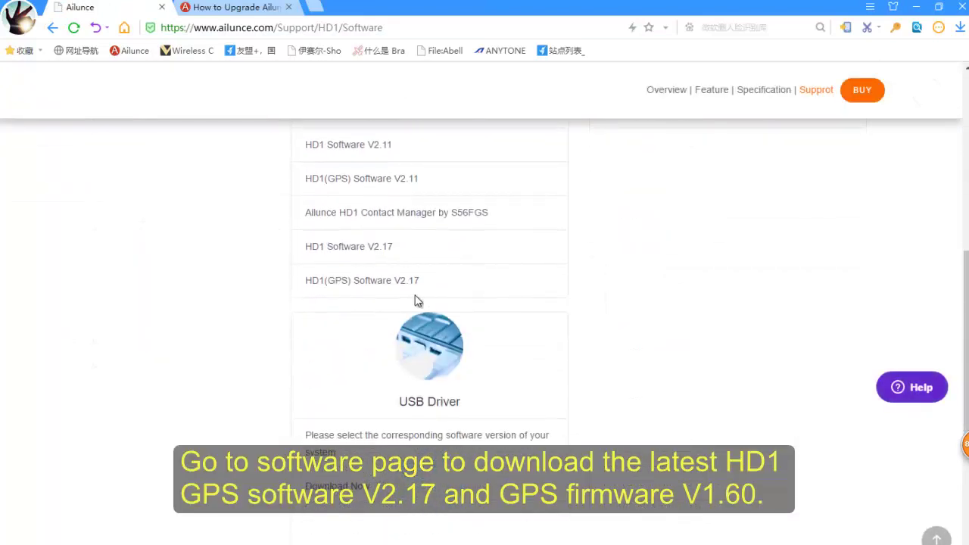
{"action": "left_click_drag", "start_coordinate": [420, 280], "coordinate": [306, 282]}
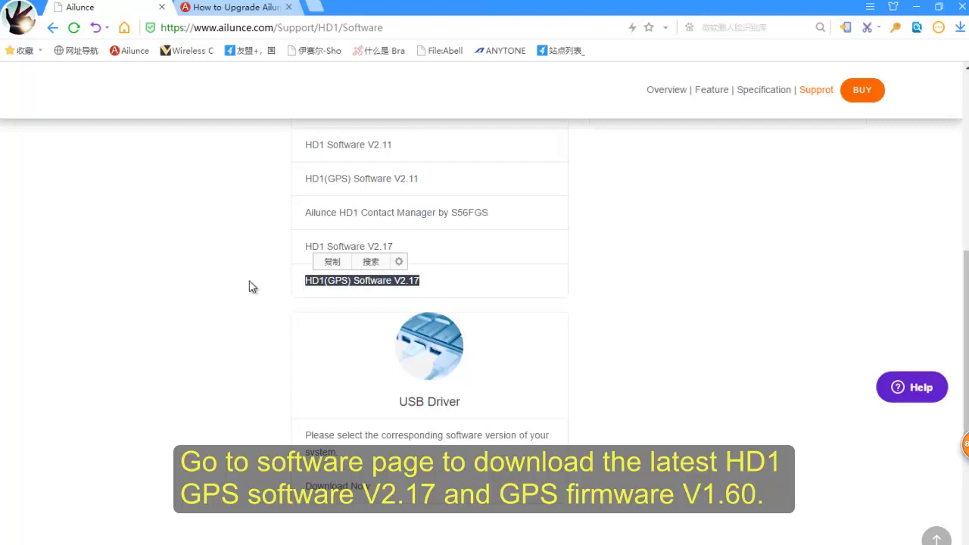
{"action": "left_click", "coordinate": [697, 318]}
{"action": "scroll", "coordinate": [696, 318], "scroll_direction": "up", "scroll_amount": 4}
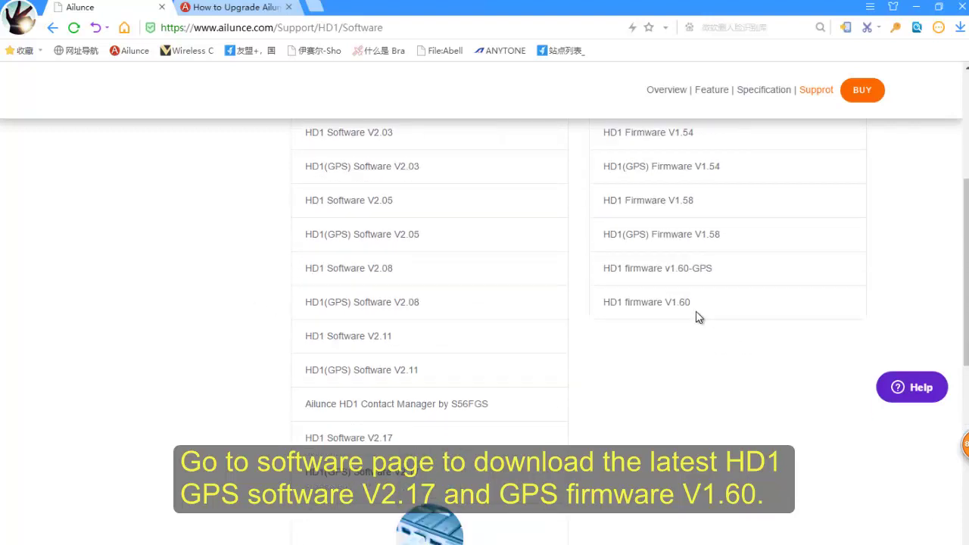
{"action": "left_click_drag", "start_coordinate": [595, 349], "coordinate": [728, 346]}
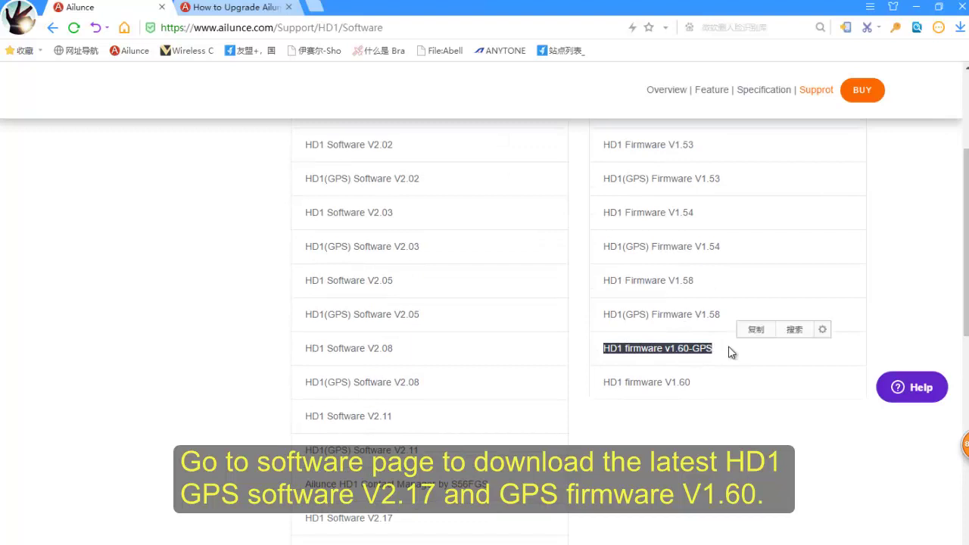
{"action": "left_click", "coordinate": [654, 471]}
{"action": "scroll", "coordinate": [633, 432], "scroll_direction": "up", "scroll_amount": 4}
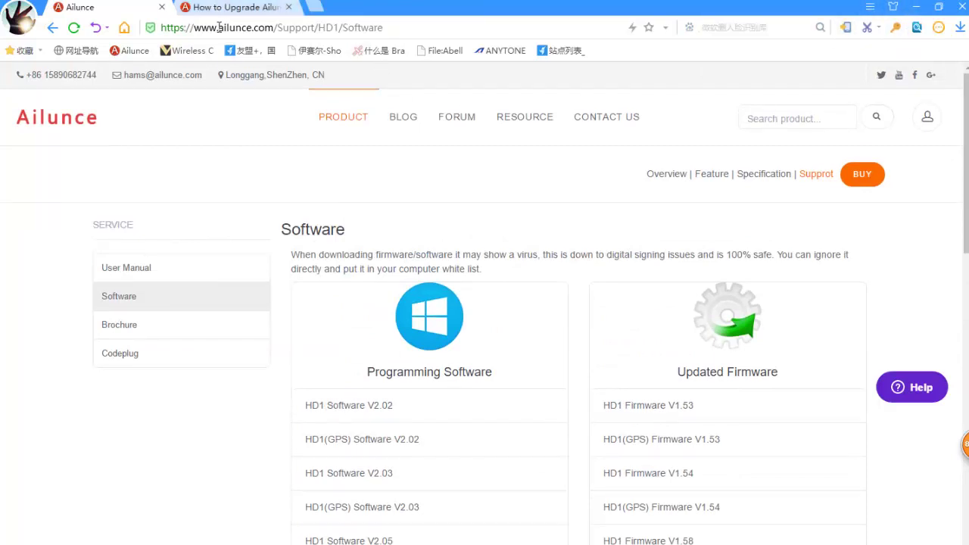
- Read through the 'How to Upgrade Ailunce HD1 Firmware' guide down to the successful-upgrade step
{"action": "left_click", "coordinate": [234, 7]}
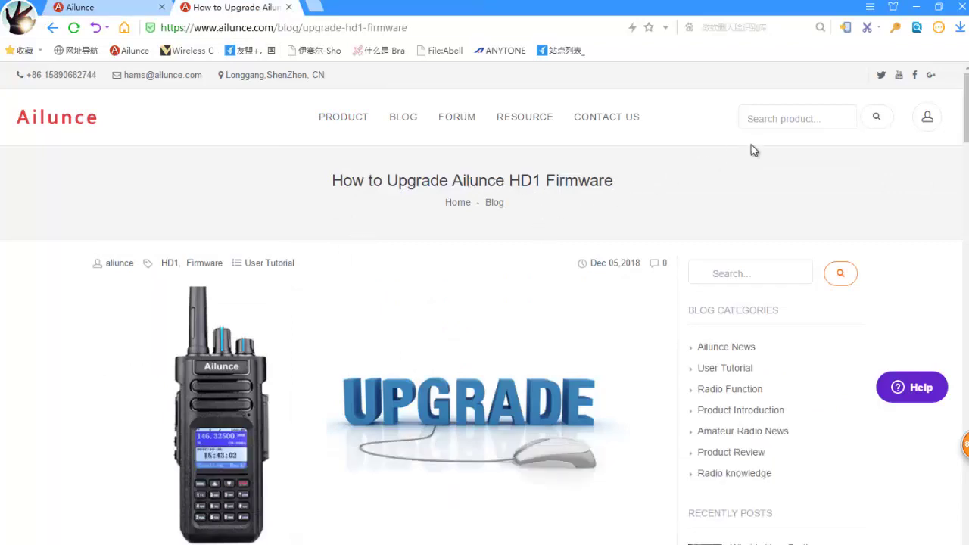
{"action": "scroll", "coordinate": [369, 309], "scroll_direction": "down", "scroll_amount": 8}
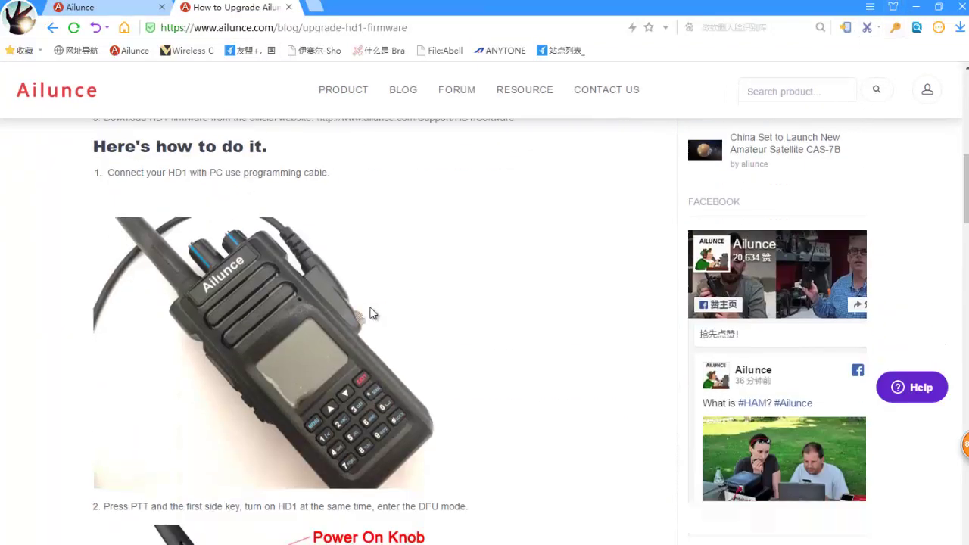
{"action": "scroll", "coordinate": [183, 361], "scroll_direction": "down", "scroll_amount": 4}
{"action": "scroll", "coordinate": [105, 343], "scroll_direction": "down", "scroll_amount": 2}
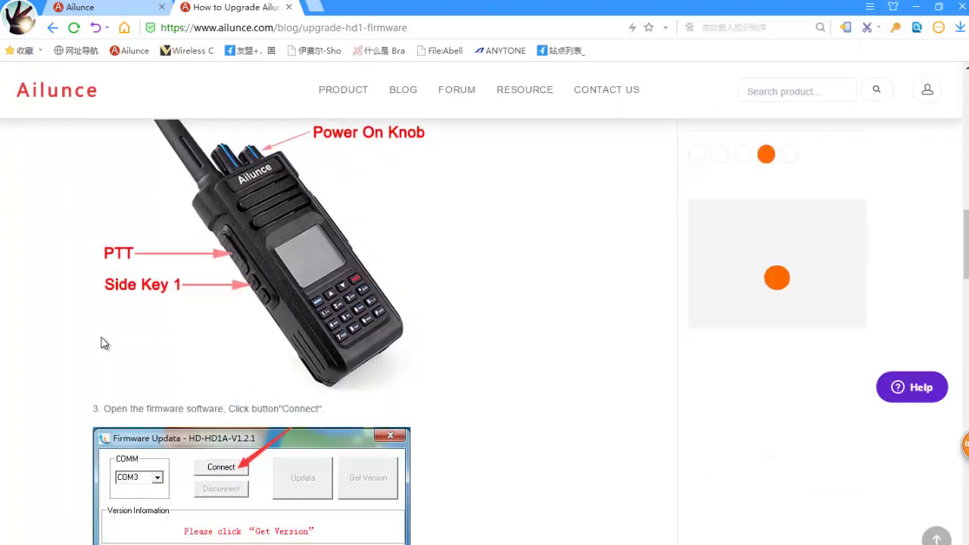
{"action": "scroll", "coordinate": [104, 343], "scroll_direction": "down", "scroll_amount": 7}
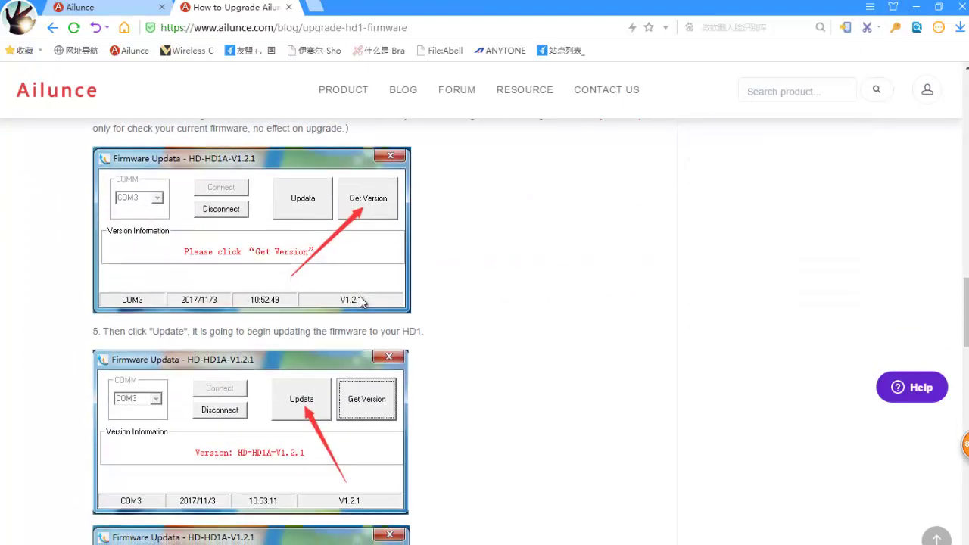
{"action": "scroll", "coordinate": [360, 302], "scroll_direction": "down", "scroll_amount": 5}
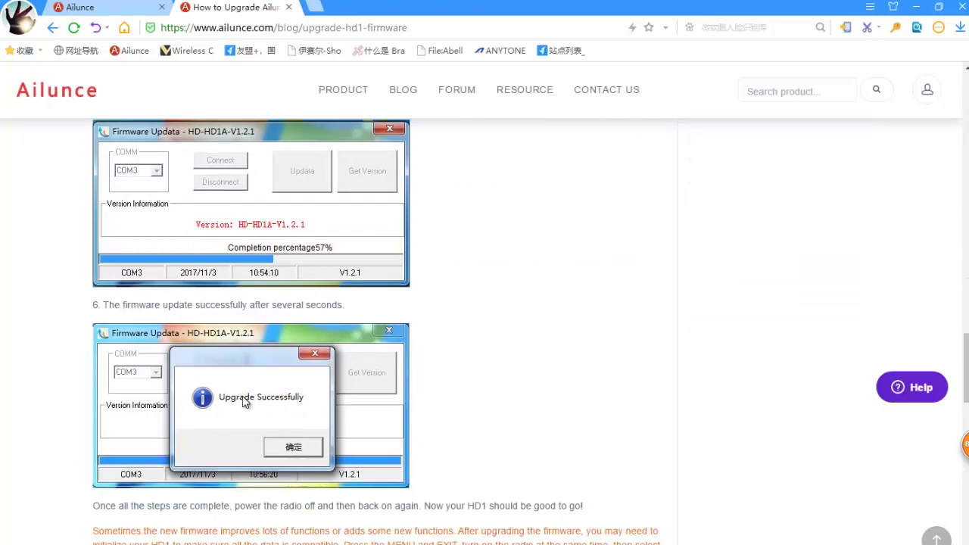
- Launch HD1(GPS) v2.17 software and open Basic Setting > ID Setting
{"action": "left_click", "coordinate": [915, 7]}
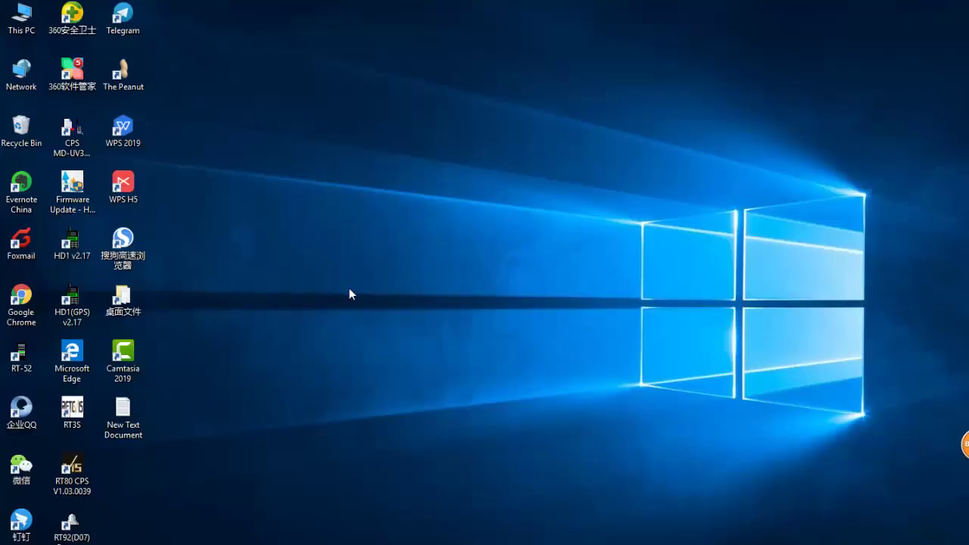
{"action": "double_click", "coordinate": [85, 311]}
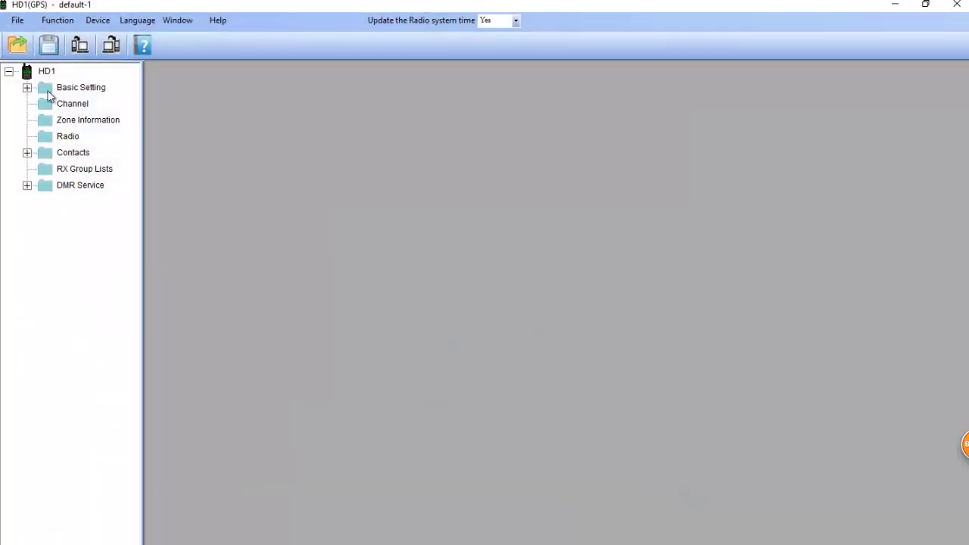
{"action": "left_click", "coordinate": [28, 88]}
{"action": "left_click", "coordinate": [90, 168]}
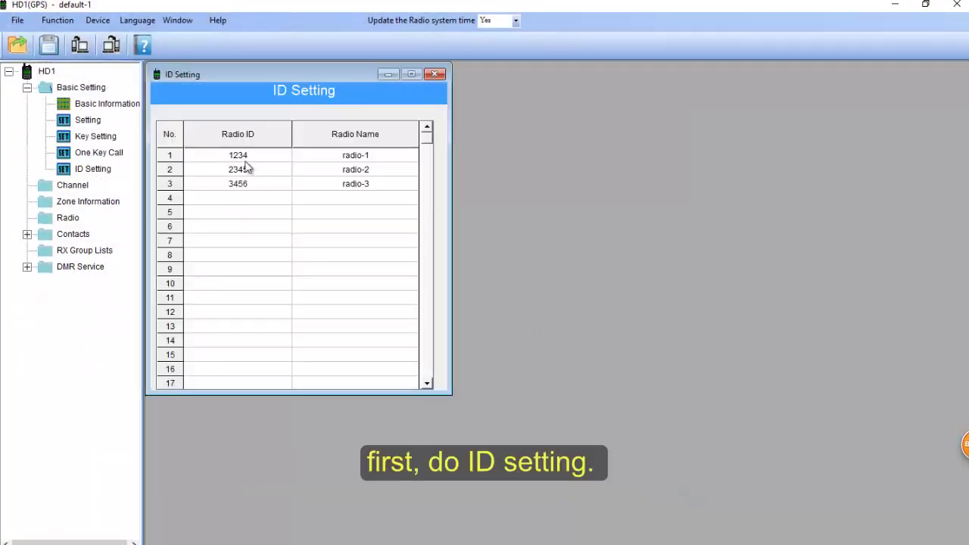
- Enter your own DMR radio ID and callsign in row 1 and delete sample rows 2 and 3
{"action": "double_click", "coordinate": [256, 157]}
{"action": "type", "text": "4600729"}
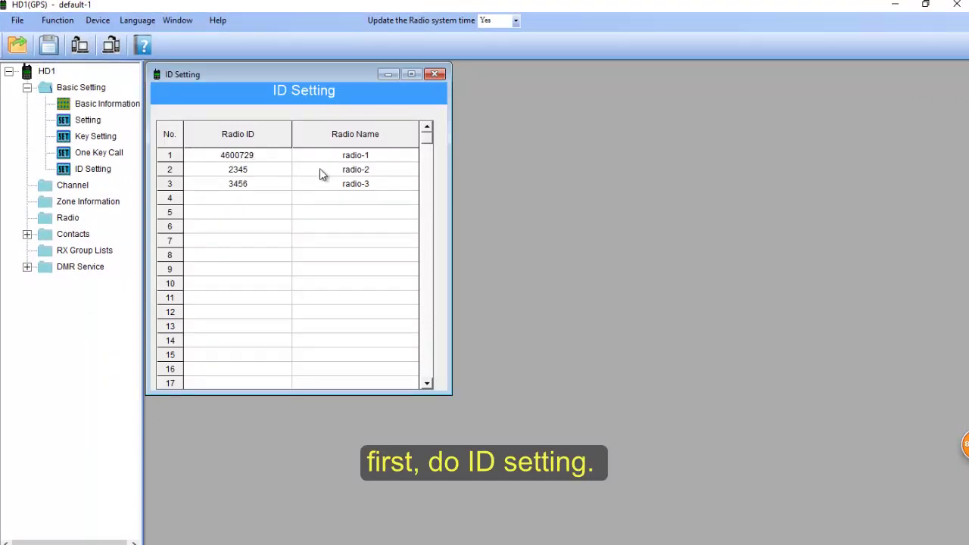
{"action": "double_click", "coordinate": [353, 156]}
{"action": "type", "text": "BKSS"}
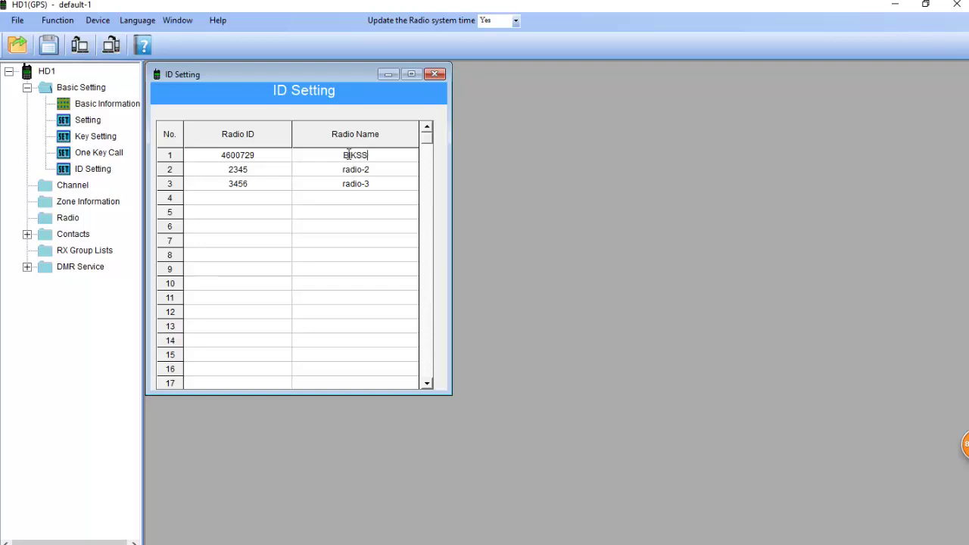
{"action": "double_click", "coordinate": [274, 173]}
{"action": "key", "text": "BackSpace"}
{"action": "double_click", "coordinate": [277, 184]}
{"action": "key", "text": "BackSpace"}
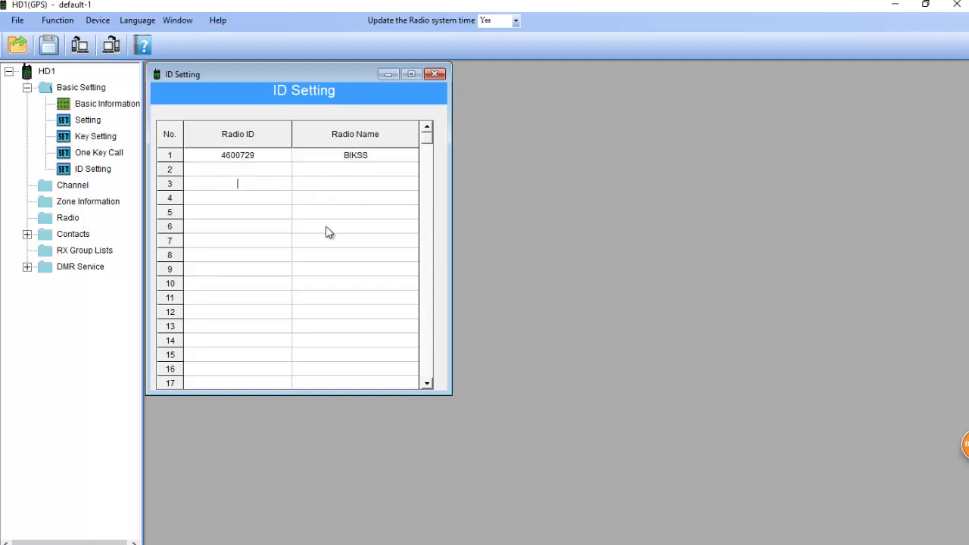
- Open Priority Contacts and set the first contact to TG91 with call ID 91
{"action": "left_click", "coordinate": [26, 234]}
{"action": "left_click", "coordinate": [91, 251]}
{"action": "double_click", "coordinate": [310, 183]}
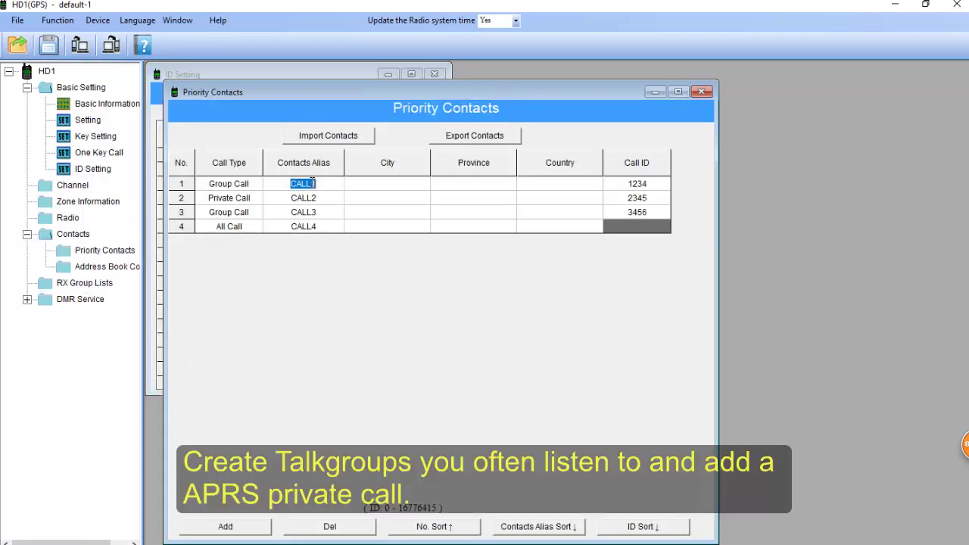
{"action": "type", "text": "TG91"}
{"action": "double_click", "coordinate": [637, 184]}
{"action": "type", "text": "91"}
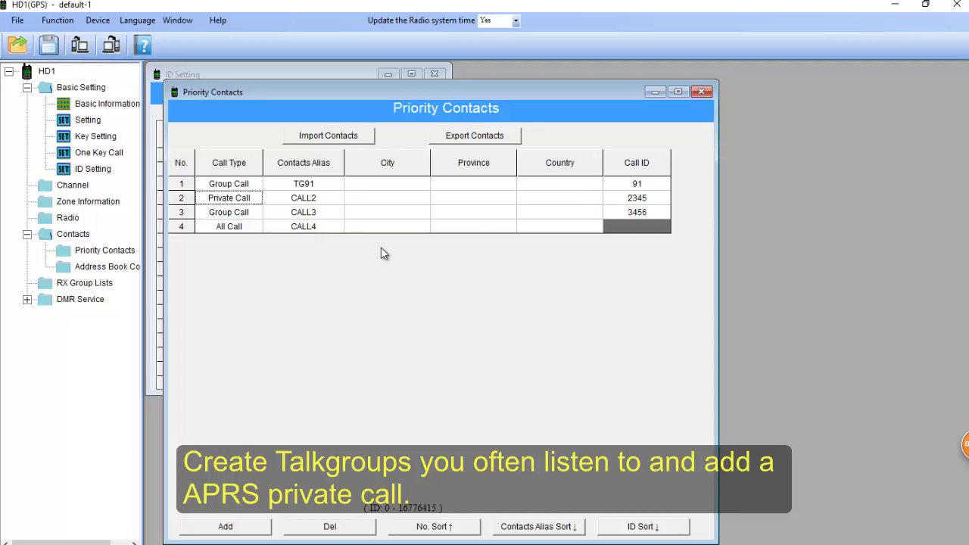
{"action": "double_click", "coordinate": [307, 197]}
{"action": "type", "text": "APRS"}
{"action": "double_click", "coordinate": [637, 199]}
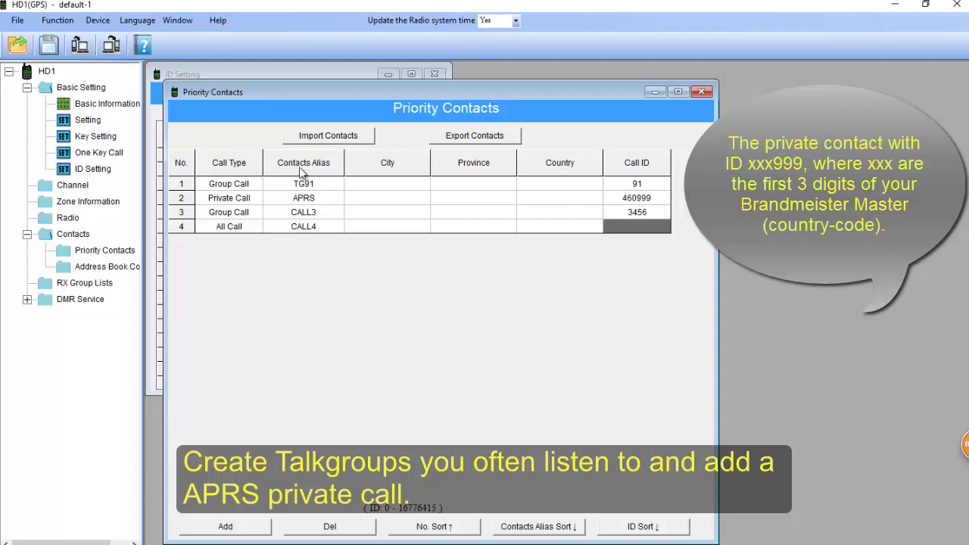
{"action": "double_click", "coordinate": [297, 212]}
{"action": "type", "text": "TG460"}
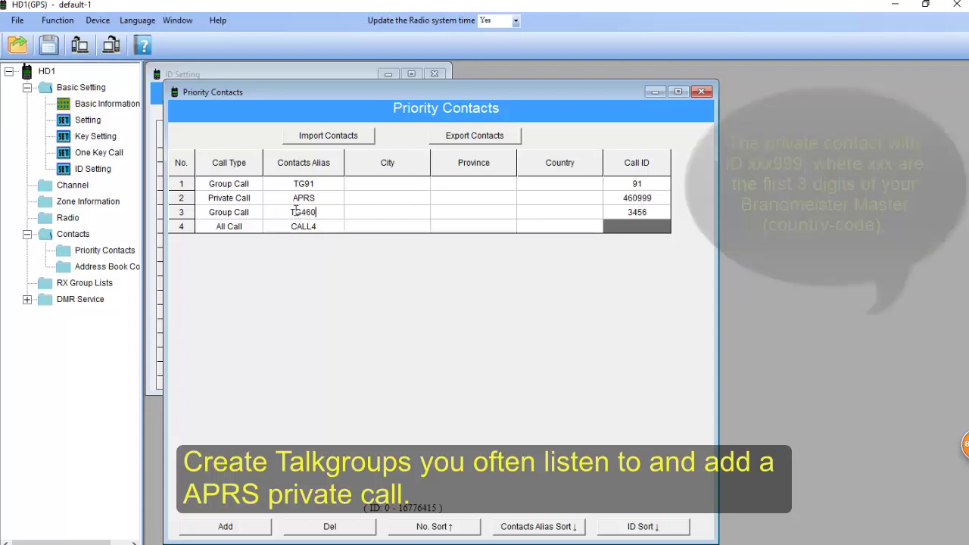
{"action": "type", "text": "01"}
{"action": "double_click", "coordinate": [641, 212]}
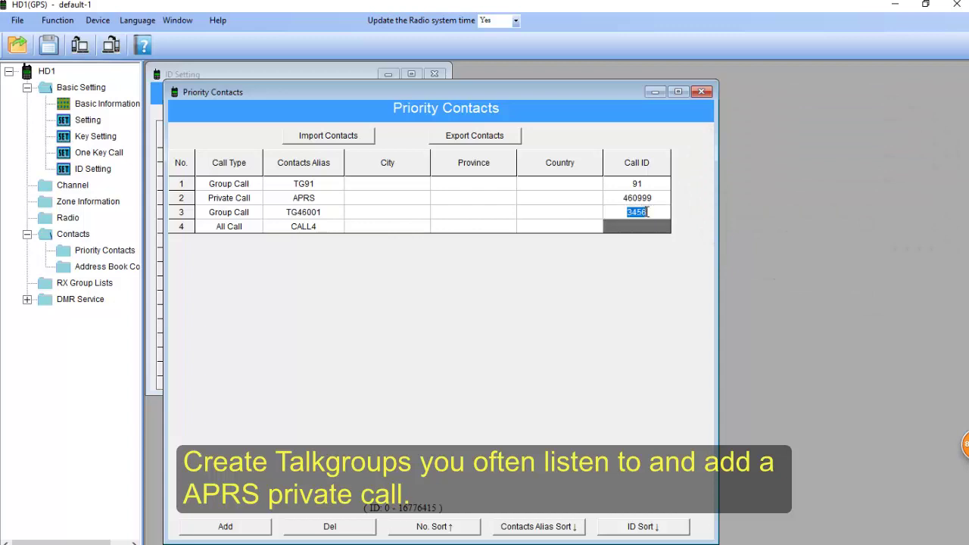
{"action": "type", "text": "46001"}
{"action": "key", "text": "Tab"}
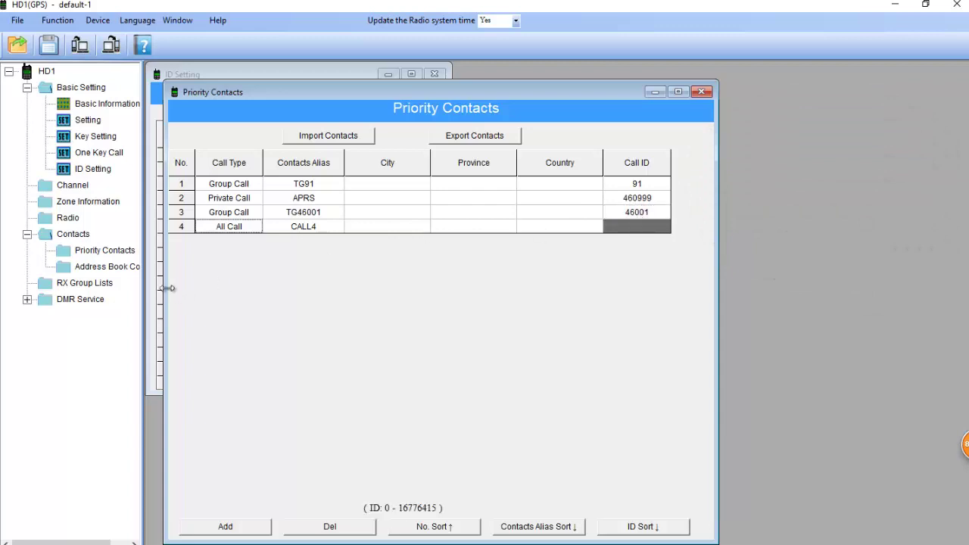
- Give channel 1 RX 434.75500 and TX 439.75500 in the channel table
{"action": "left_click", "coordinate": [701, 92]}
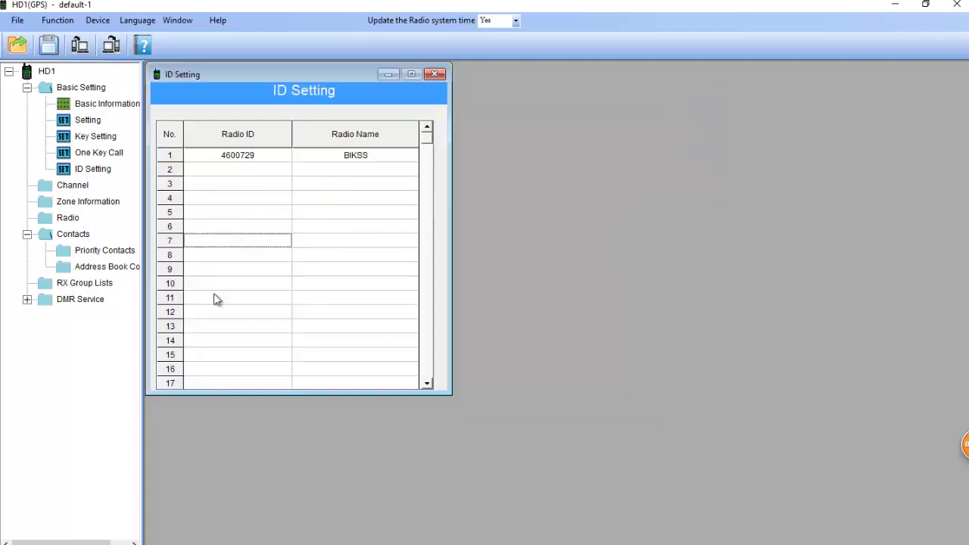
{"action": "left_click", "coordinate": [73, 187]}
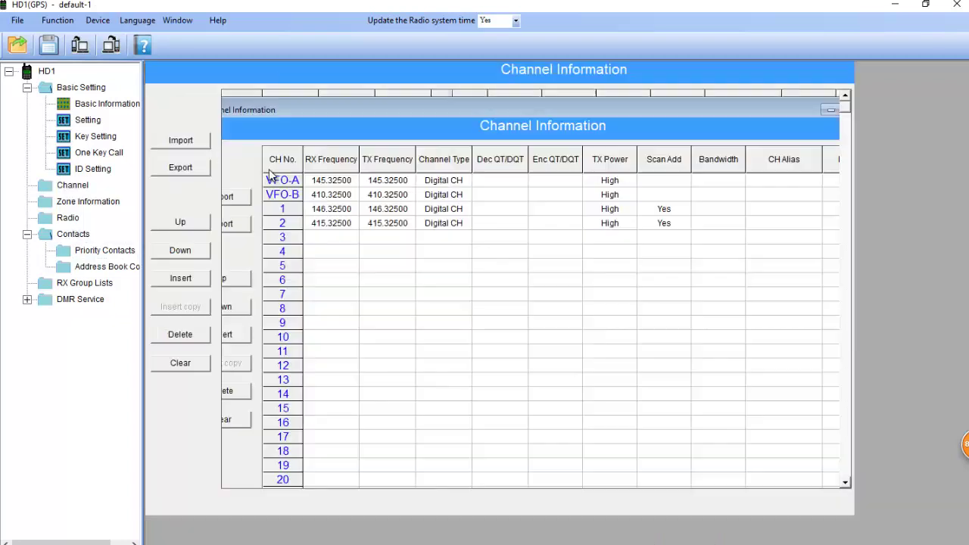
{"action": "double_click", "coordinate": [330, 208]}
{"action": "key", "text": "Delete"}
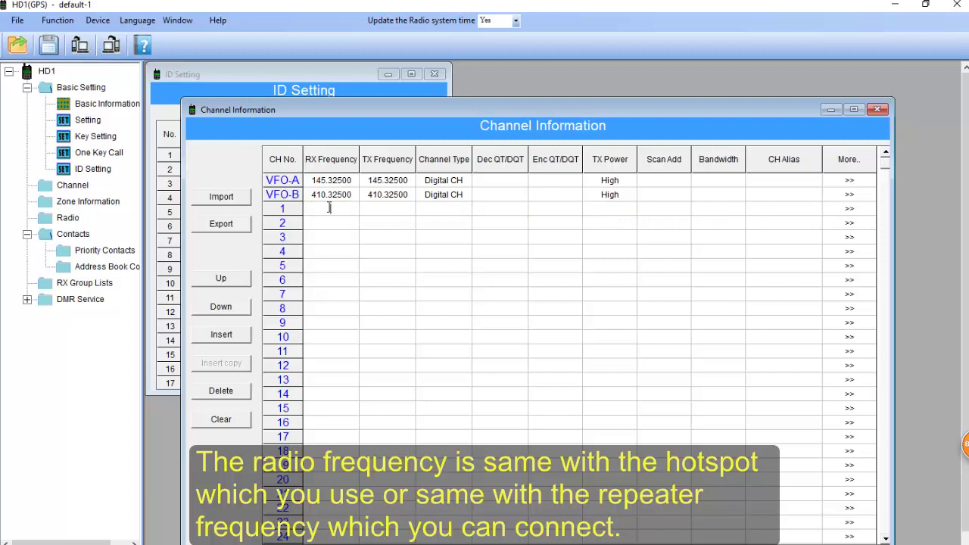
{"action": "type", "text": "434.75500"}
{"action": "double_click", "coordinate": [407, 211]}
{"action": "type", "text": "4"}
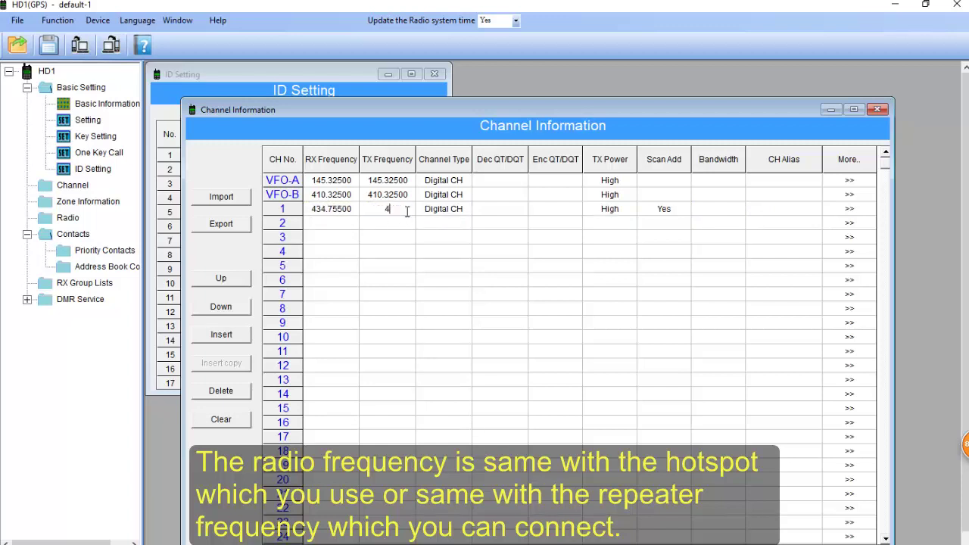
{"action": "type", "text": "39.75500"}
- Copy channel 1's row and paste it into channels 2 and 3
{"action": "double_click", "coordinate": [340, 208]}
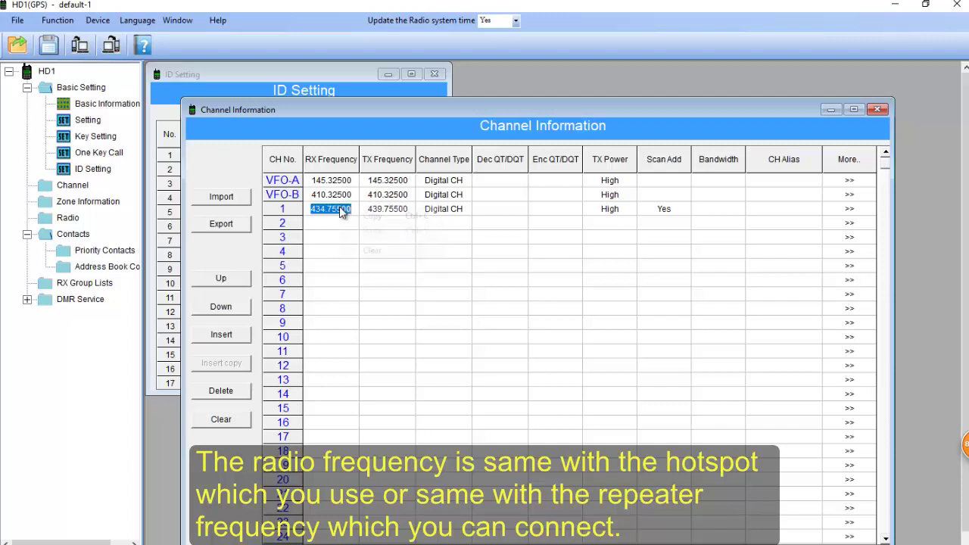
{"action": "right_click", "coordinate": [339, 208]}
{"action": "left_click", "coordinate": [372, 215]}
{"action": "right_click", "coordinate": [326, 223]}
{"action": "left_click", "coordinate": [341, 240]}
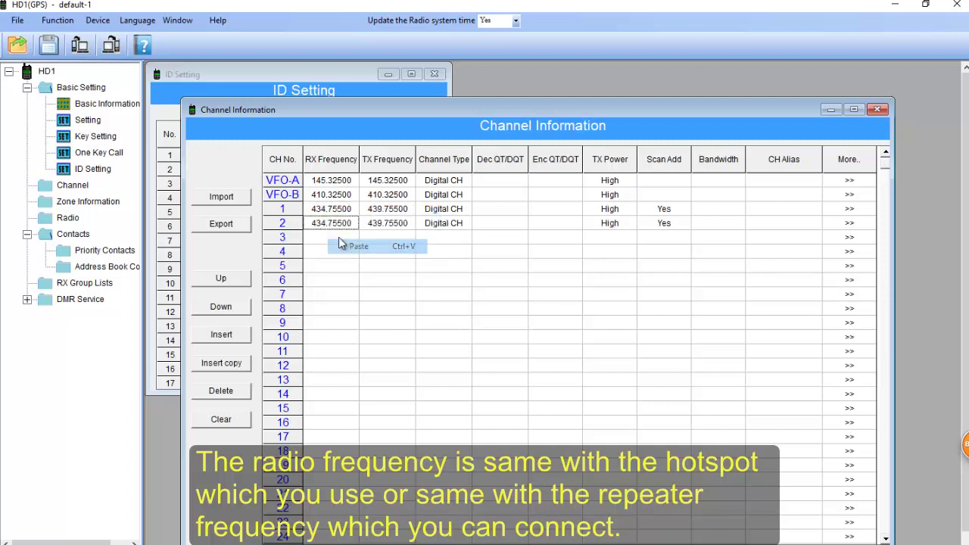
{"action": "right_click", "coordinate": [334, 236]}
{"action": "left_click", "coordinate": [386, 256]}
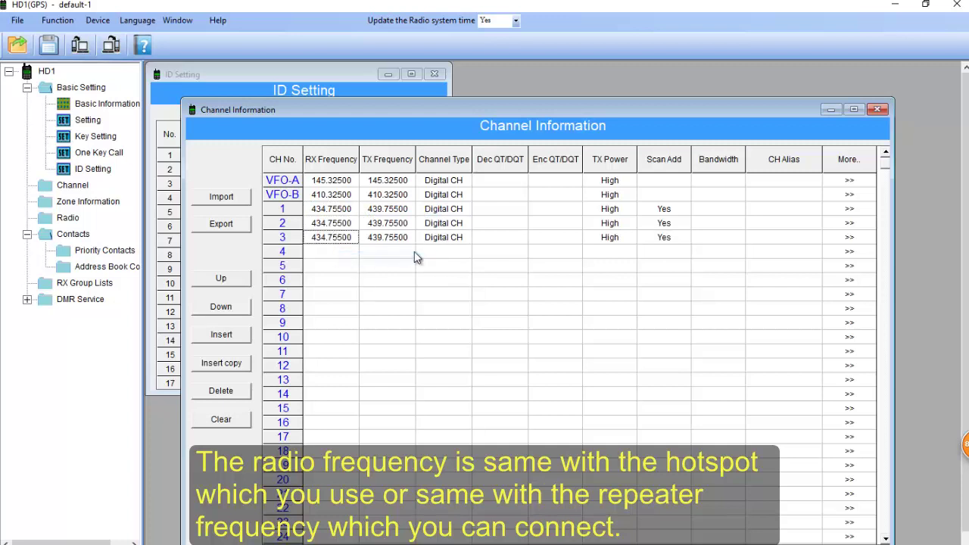
- Set TX power to Low on channels 1, 2 and 3
{"action": "left_click", "coordinate": [634, 212]}
{"action": "left_click", "coordinate": [634, 212]}
{"action": "left_click", "coordinate": [613, 240]}
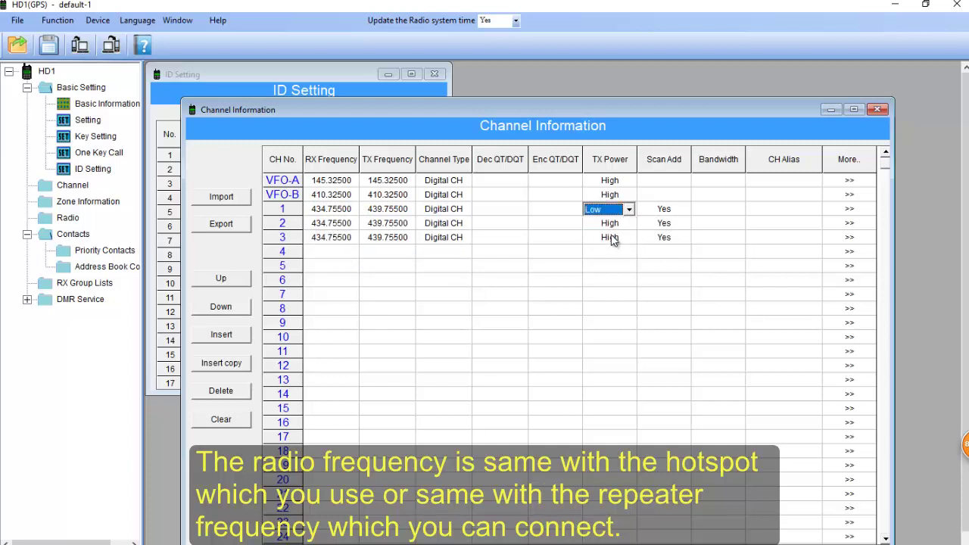
{"action": "left_click", "coordinate": [633, 226]}
{"action": "left_click", "coordinate": [629, 225]}
{"action": "left_click", "coordinate": [616, 241]}
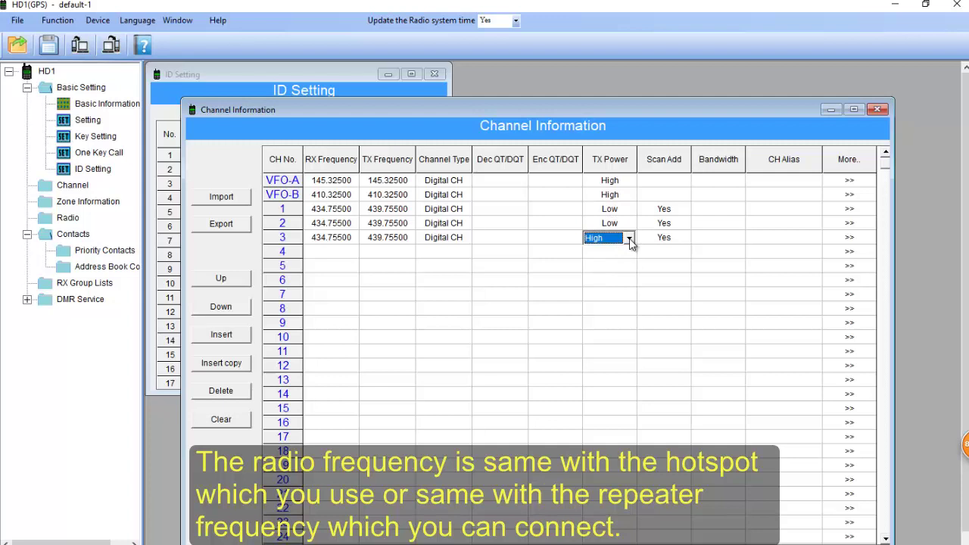
{"action": "left_click", "coordinate": [629, 238]}
{"action": "left_click", "coordinate": [610, 276]}
{"action": "left_click", "coordinate": [616, 287]}
- Name channels 1–3 TG91, APRS and TG46001
{"action": "left_click", "coordinate": [791, 208]}
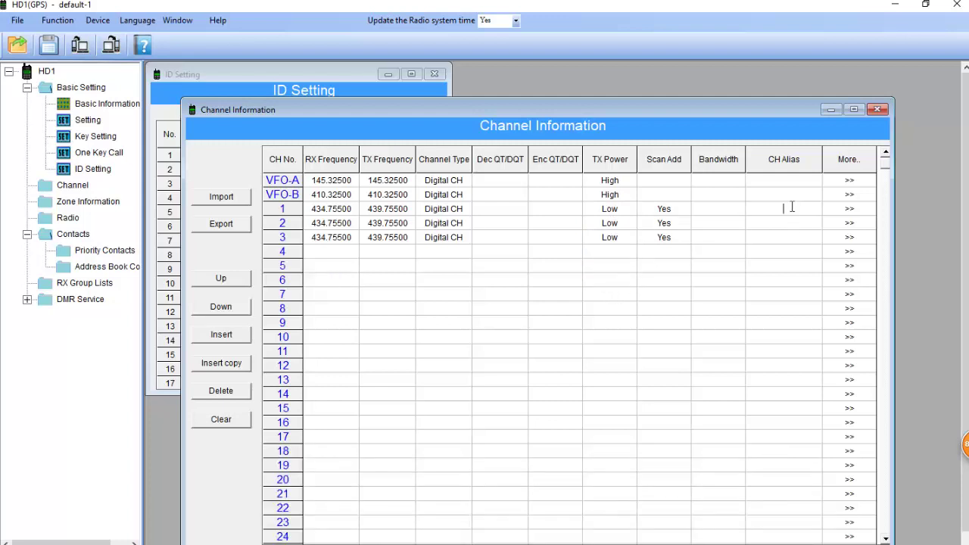
{"action": "type", "text": "TG91"}
{"action": "left_click", "coordinate": [782, 225]}
{"action": "type", "text": "1"}
{"action": "key", "text": "Tab"}
{"action": "left_click", "coordinate": [849, 201]}
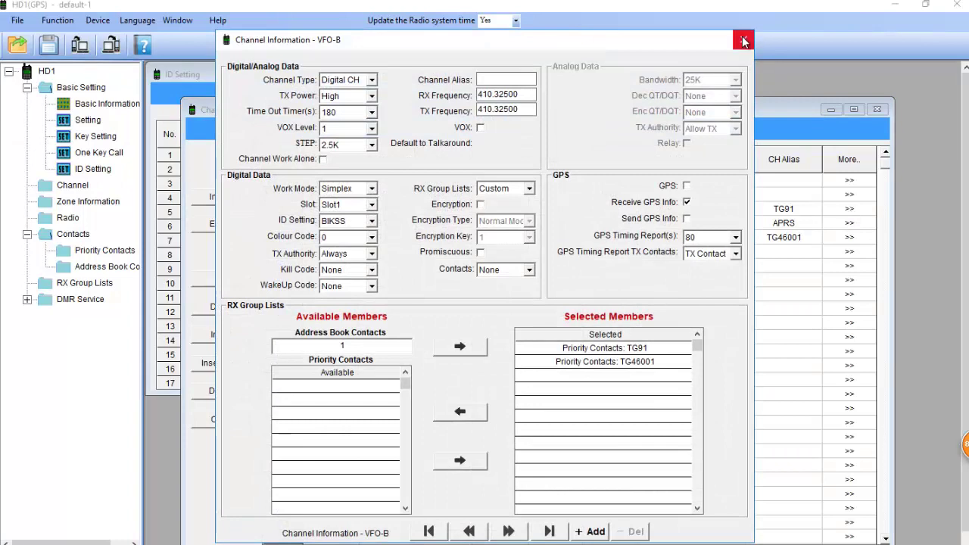
{"action": "key", "text": "Escape"}
{"action": "left_click", "coordinate": [851, 211]}
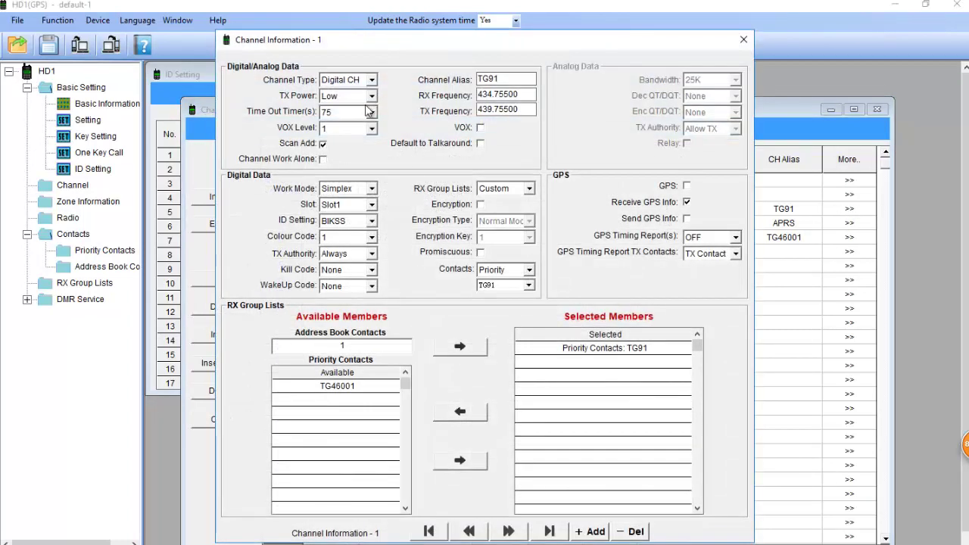
- Set channel 1's time-out timer to 180 and work mode to Repeat
{"action": "left_click", "coordinate": [361, 113]}
{"action": "left_click", "coordinate": [369, 204]}
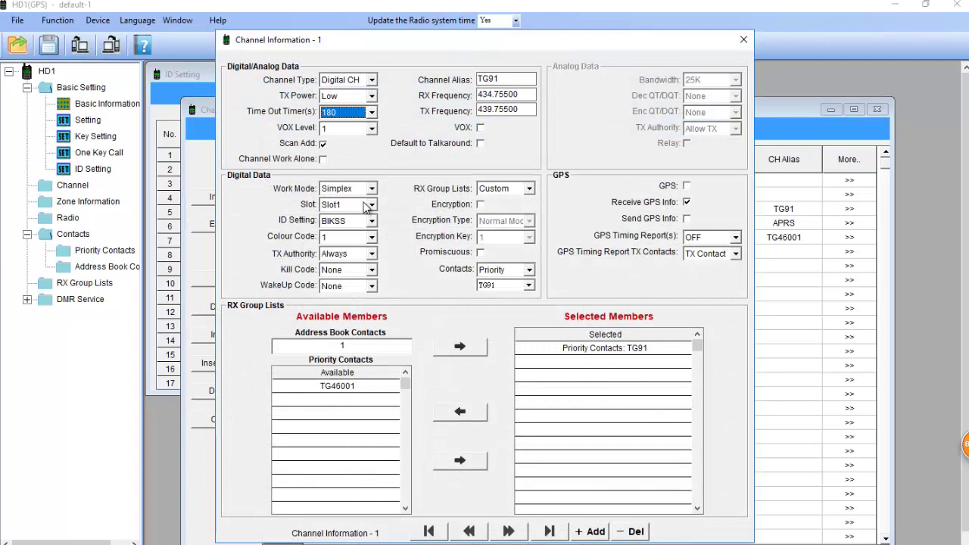
{"action": "left_click", "coordinate": [361, 188]}
{"action": "left_click", "coordinate": [351, 216]}
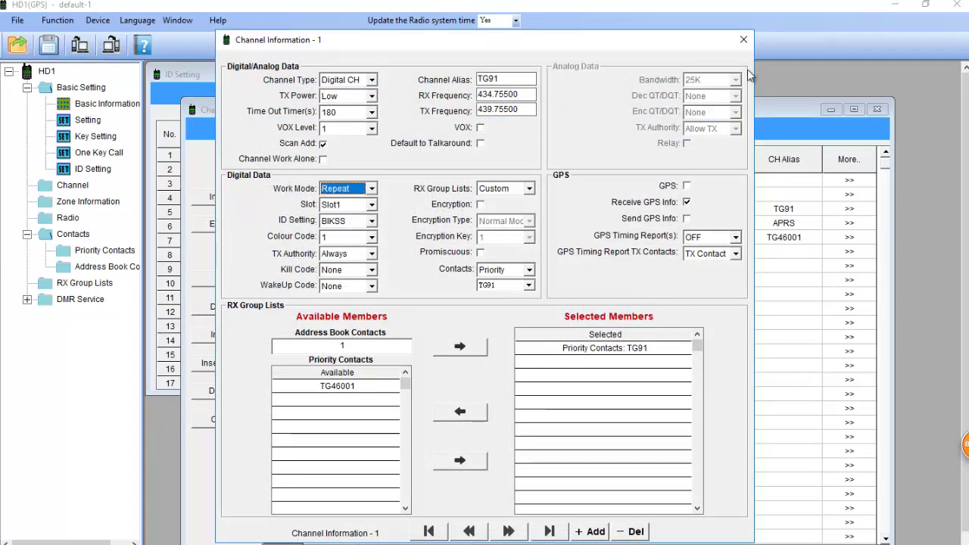
{"action": "left_click", "coordinate": [744, 39]}
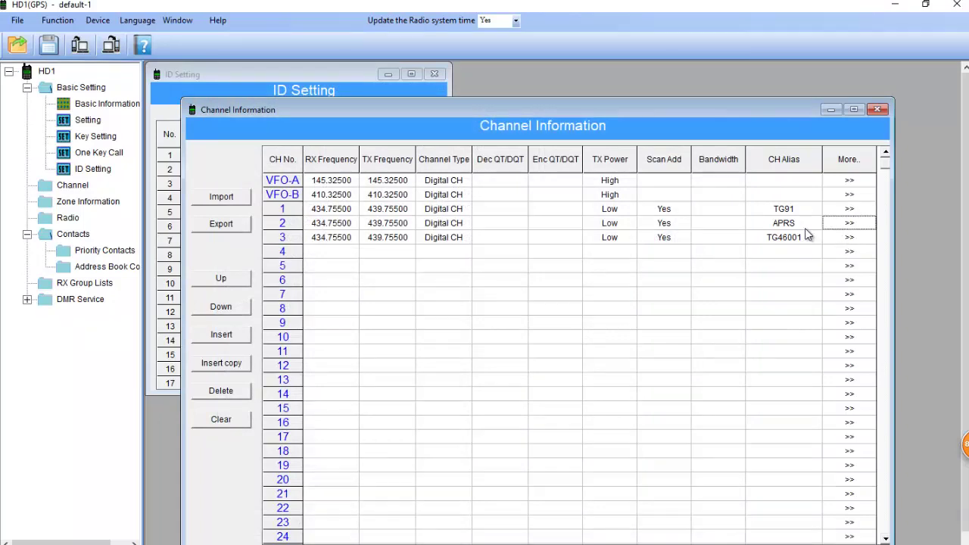
- On the APRS channel, set time-out 180, keep Slot1, and choose Repeat mode
{"action": "double_click", "coordinate": [466, 223]}
{"action": "left_click", "coordinate": [366, 114]}
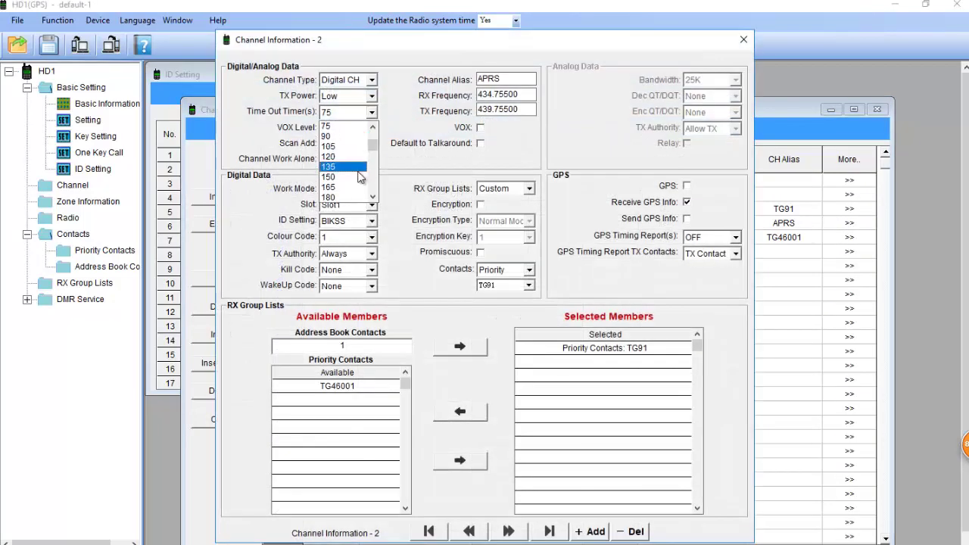
{"action": "left_click", "coordinate": [347, 196]}
{"action": "left_click", "coordinate": [347, 206]}
{"action": "left_click", "coordinate": [337, 217]}
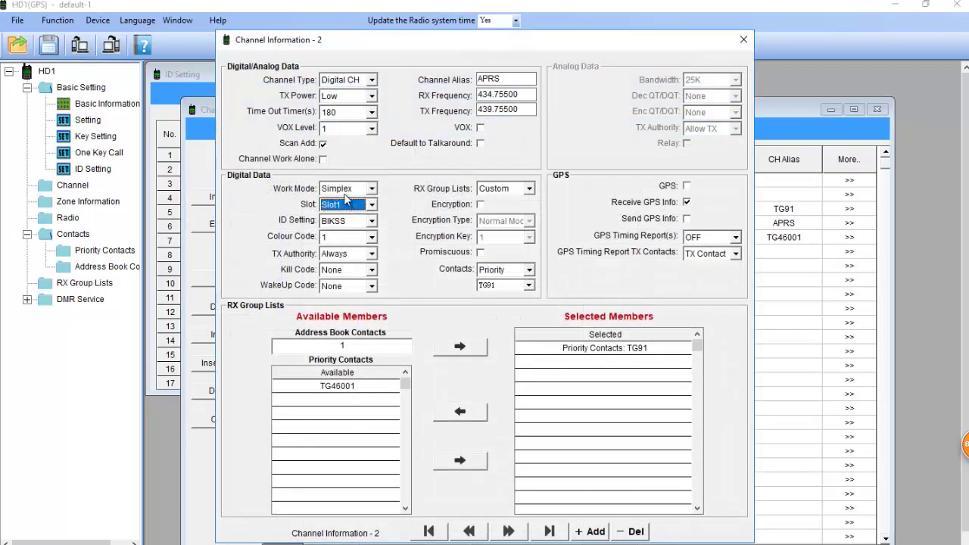
{"action": "left_click", "coordinate": [371, 189]}
{"action": "left_click", "coordinate": [336, 207]}
- Make APRS the channel contact and enable GPS, sending reports to APRS every 60
{"action": "left_click", "coordinate": [523, 287]}
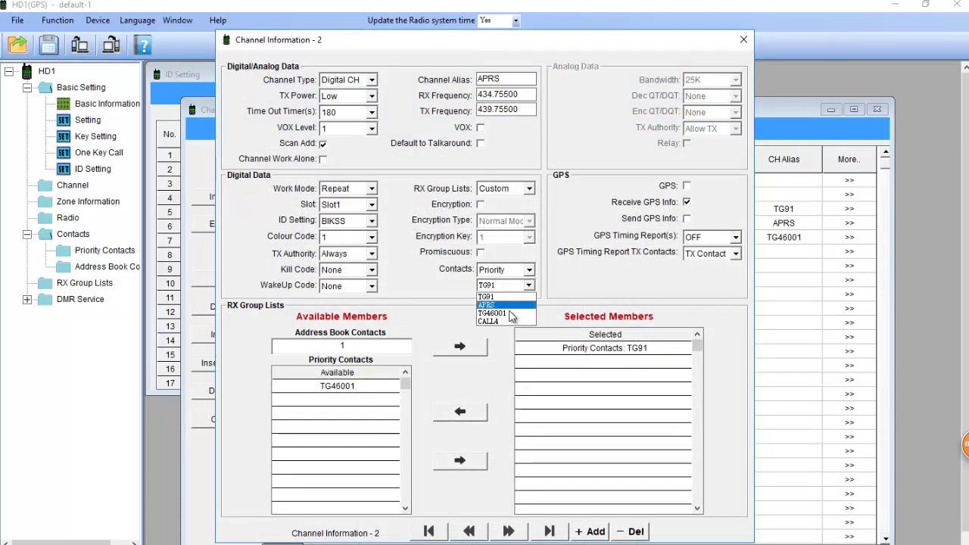
{"action": "left_click", "coordinate": [715, 255]}
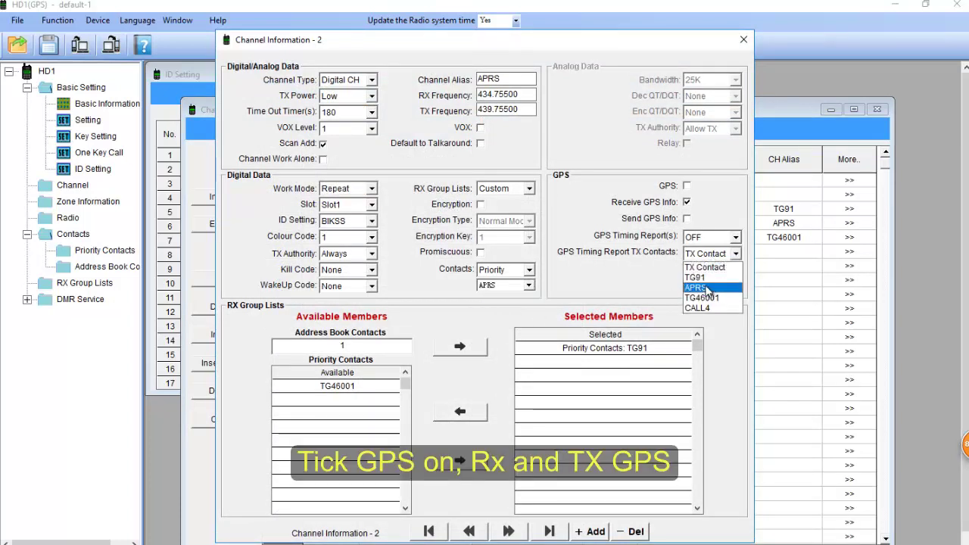
{"action": "left_click", "coordinate": [709, 288]}
{"action": "left_click", "coordinate": [686, 186]}
{"action": "left_click", "coordinate": [687, 219]}
{"action": "left_click", "coordinate": [735, 237]}
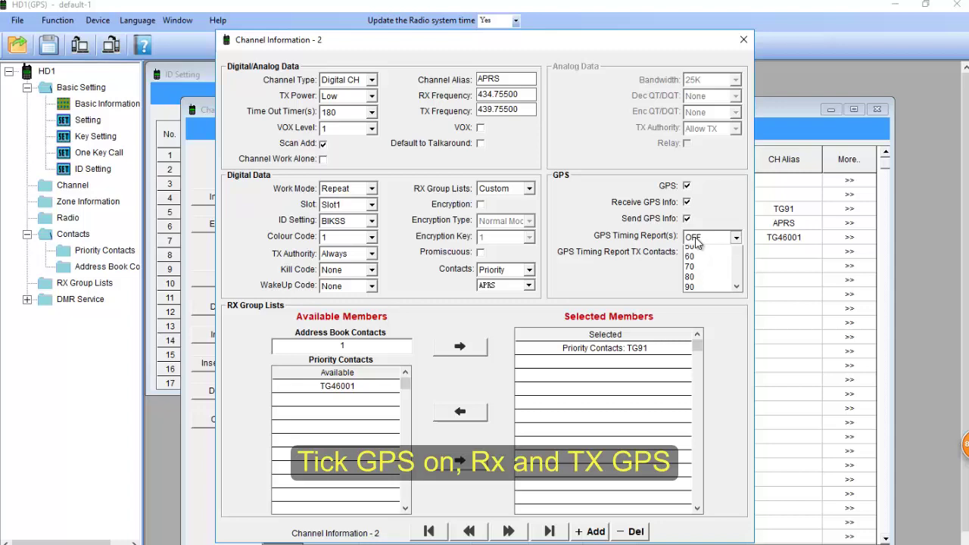
{"action": "left_click", "coordinate": [695, 297]}
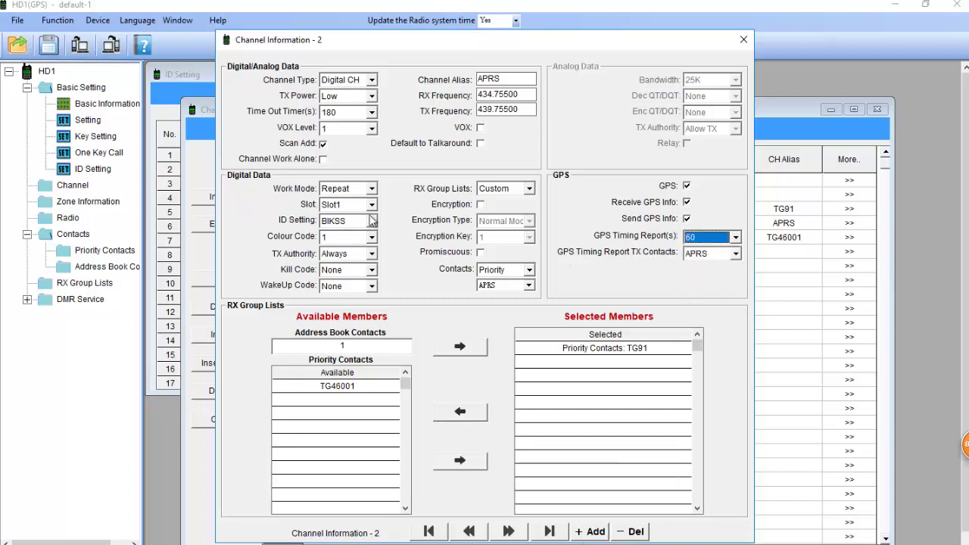
{"action": "left_click", "coordinate": [743, 39]}
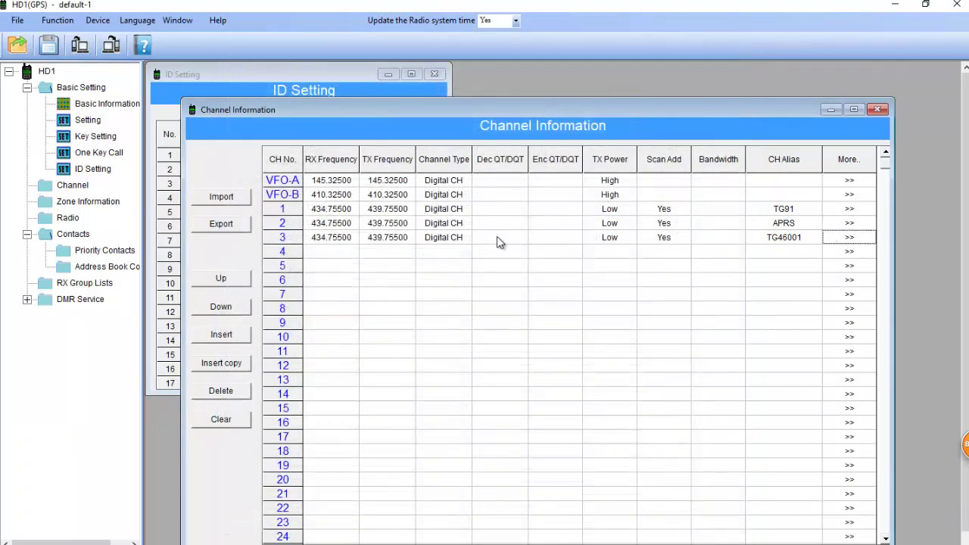
- Give channel 3 contact TG46001, Low power, 180 time-out and Repeat mode
{"action": "double_click", "coordinate": [496, 237]}
{"action": "left_click", "coordinate": [503, 284]}
{"action": "left_click", "coordinate": [501, 313]}
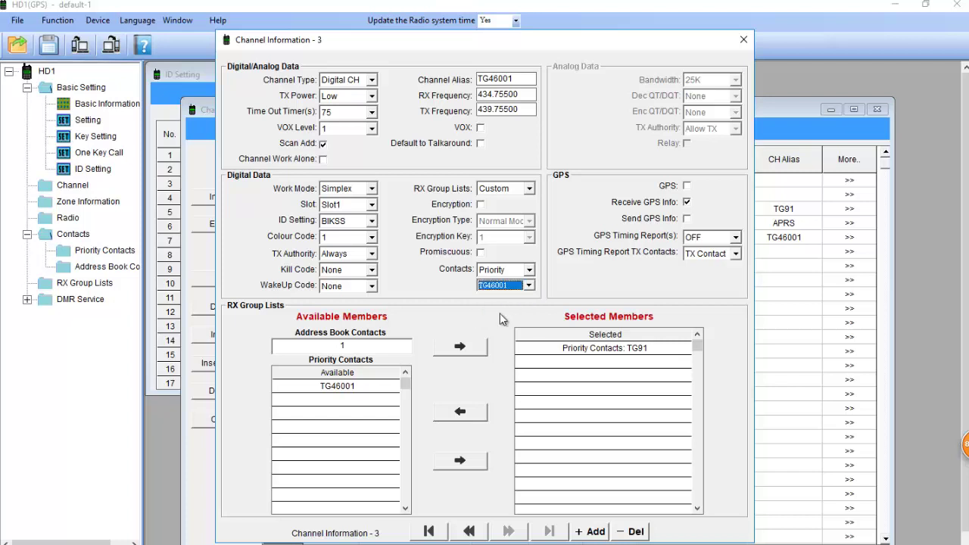
{"action": "left_click", "coordinate": [349, 101]}
{"action": "left_click", "coordinate": [349, 103]}
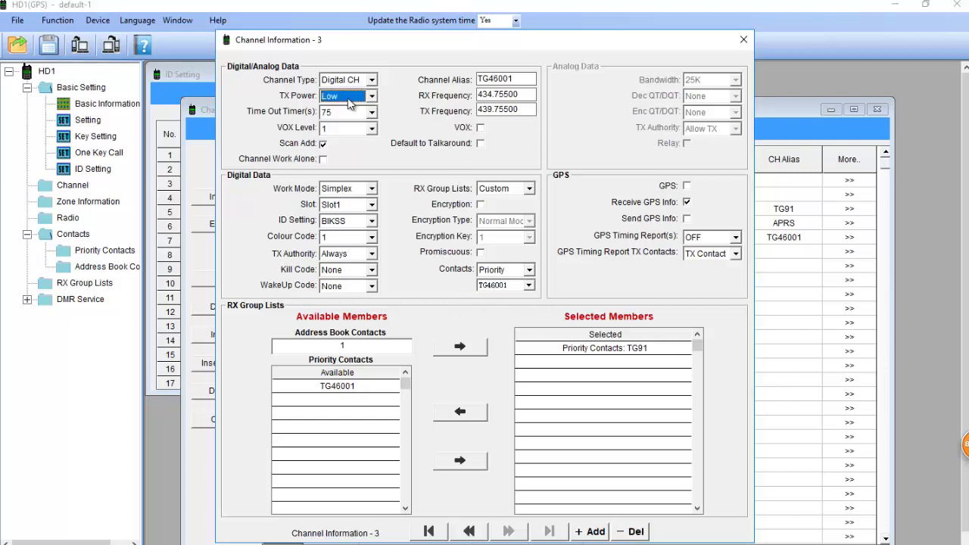
{"action": "left_click", "coordinate": [347, 111]}
{"action": "left_click", "coordinate": [341, 198]}
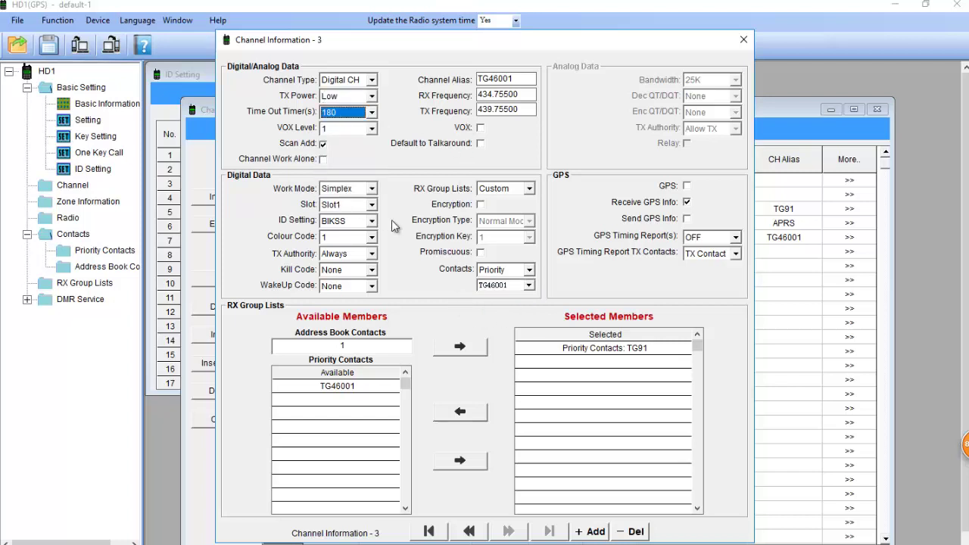
{"action": "left_click", "coordinate": [350, 188]}
{"action": "left_click", "coordinate": [345, 213]}
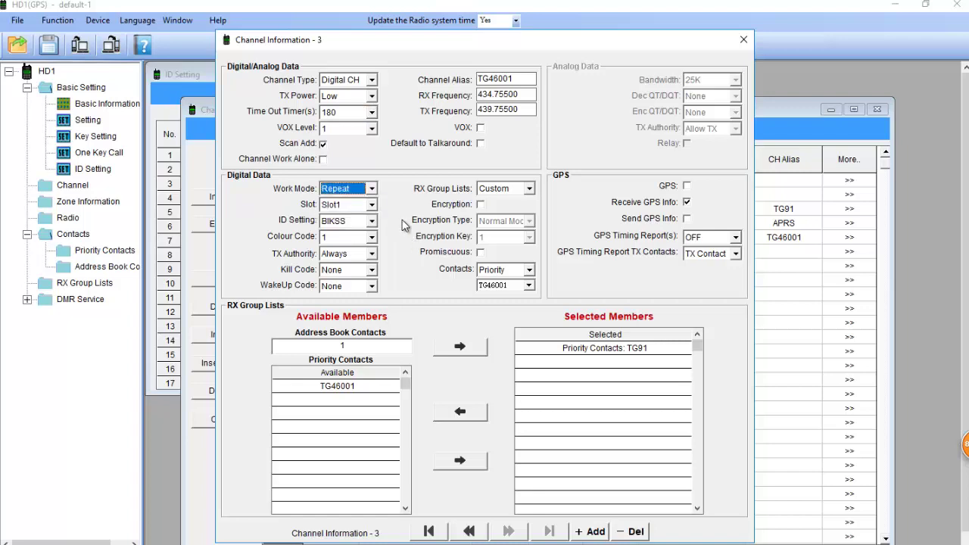
- Create RX group list 'APRS TEST' containing TG91 and TG46001
{"action": "left_click", "coordinate": [743, 40]}
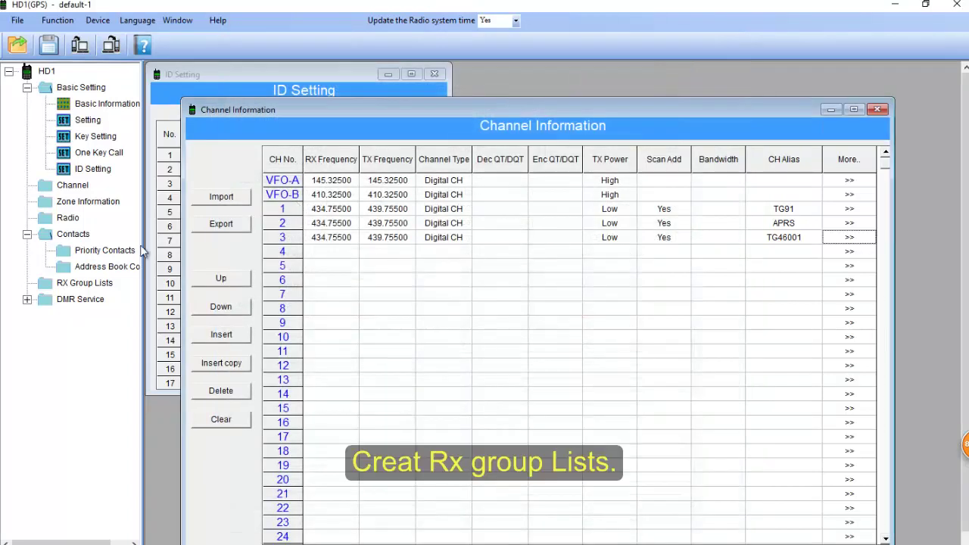
{"action": "double_click", "coordinate": [83, 282]}
{"action": "left_click", "coordinate": [317, 210]}
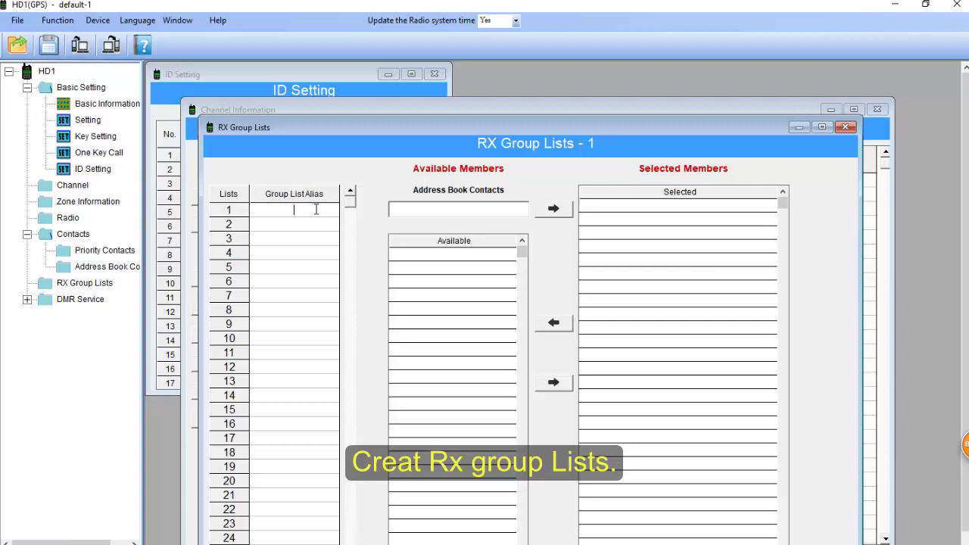
{"action": "type", "text": "APRS TEST"}
{"action": "left_click", "coordinate": [272, 212]}
{"action": "left_click", "coordinate": [440, 255]}
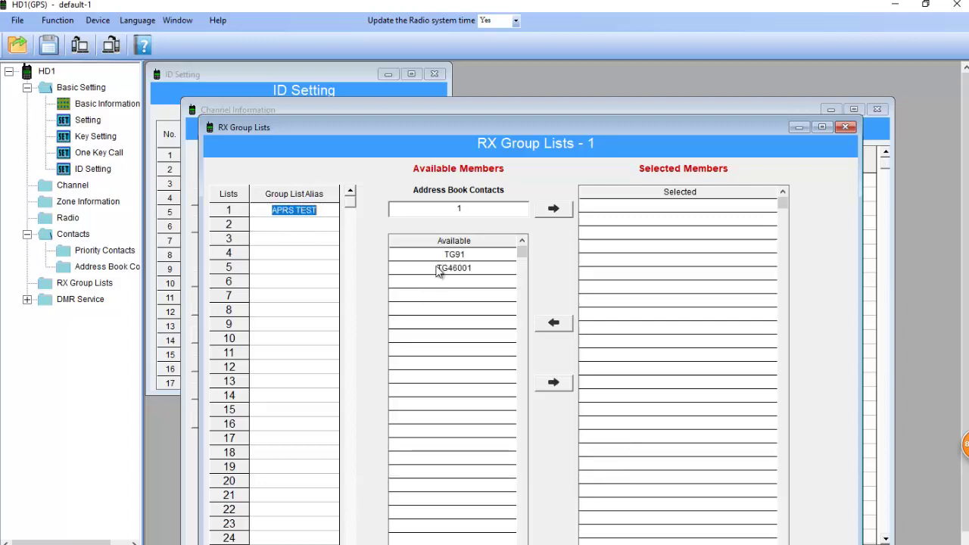
{"action": "left_click", "coordinate": [440, 267], "text": "shift"}
{"action": "left_click", "coordinate": [554, 383]}
{"action": "left_click", "coordinate": [845, 127]}
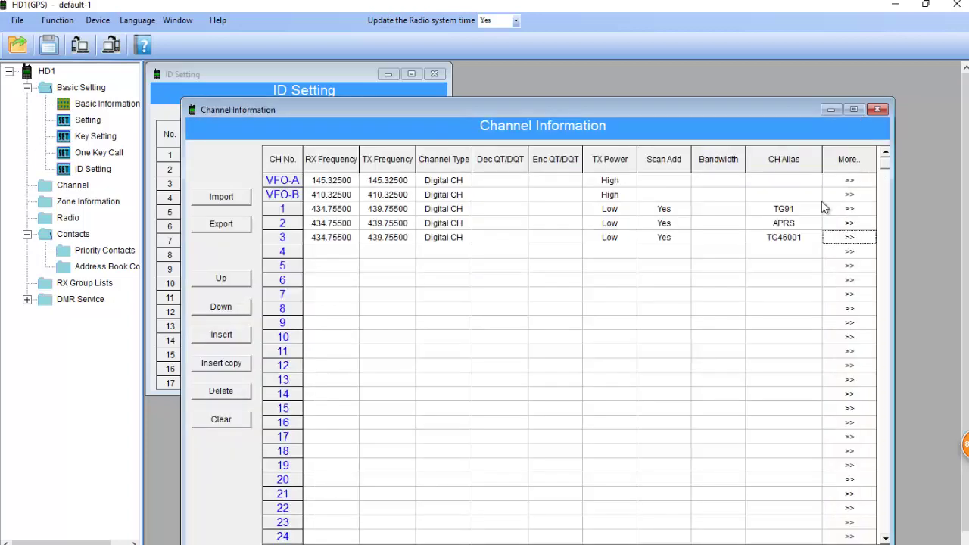
- Assign the APRS TEST group list to the APRS channel
{"action": "left_click", "coordinate": [849, 224]}
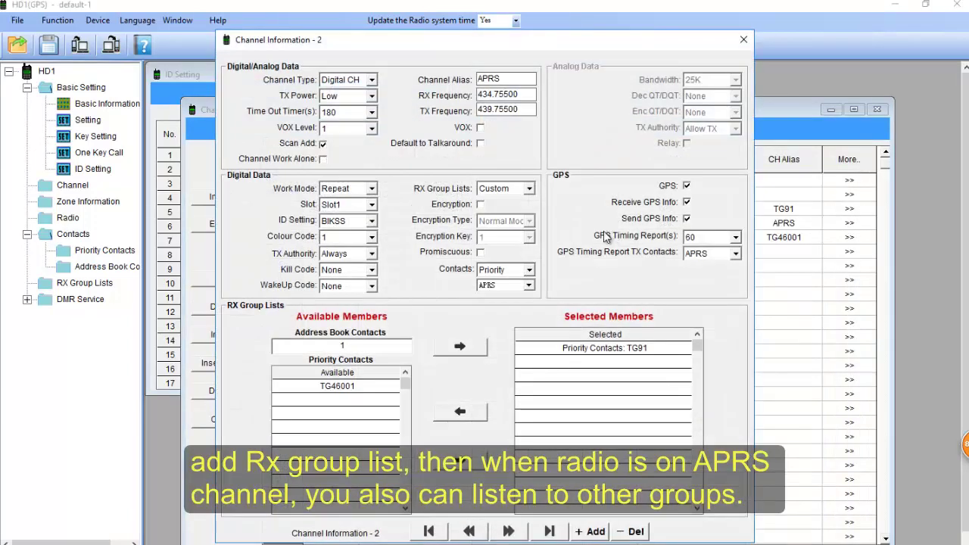
{"action": "left_click", "coordinate": [509, 190]}
{"action": "left_click", "coordinate": [507, 203]}
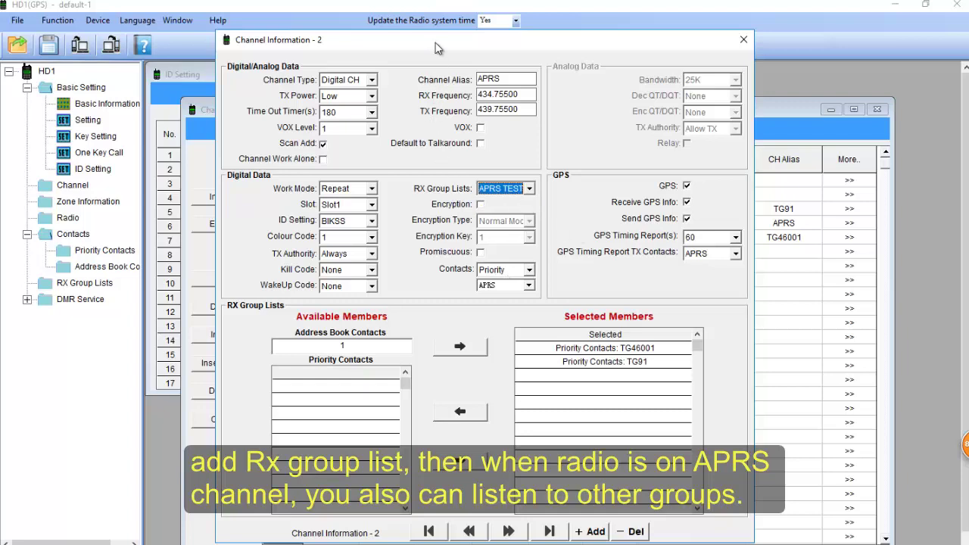
{"action": "left_click_drag", "start_coordinate": [436, 44], "coordinate": [452, 47]}
{"action": "left_click", "coordinate": [759, 43]}
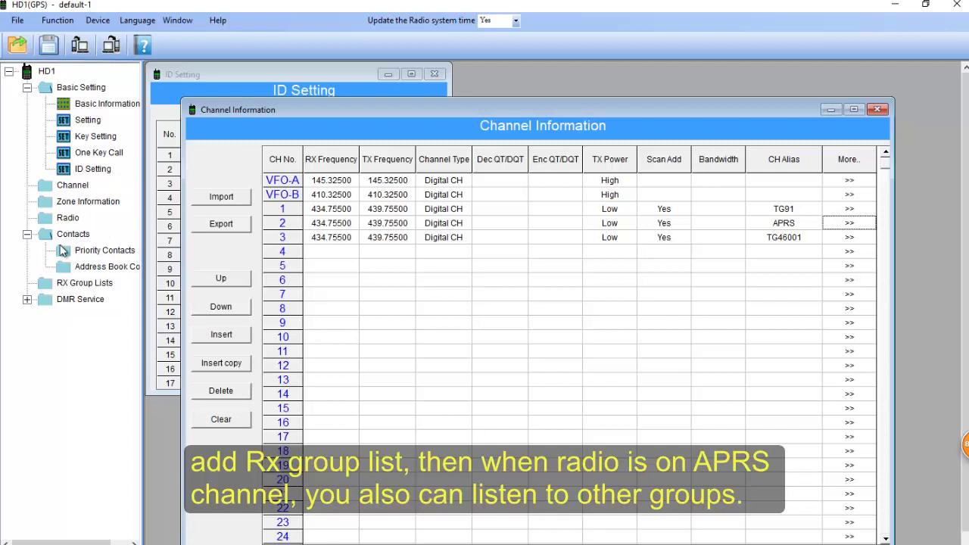
- Confirm the radio's COM port in the port settings
{"action": "left_click", "coordinate": [97, 19]}
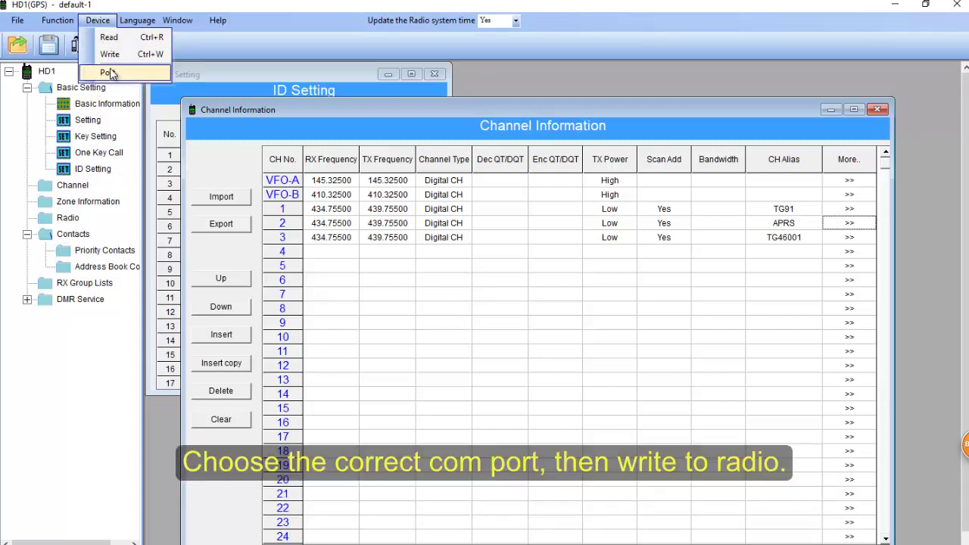
{"action": "left_click", "coordinate": [107, 73]}
{"action": "left_click_drag", "start_coordinate": [491, 242], "coordinate": [502, 233]}
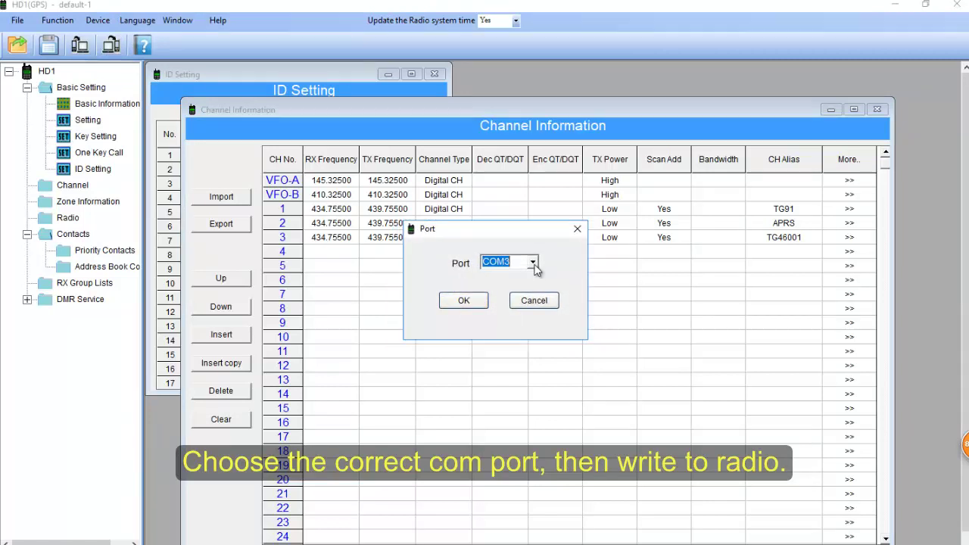
{"action": "left_click", "coordinate": [463, 301]}
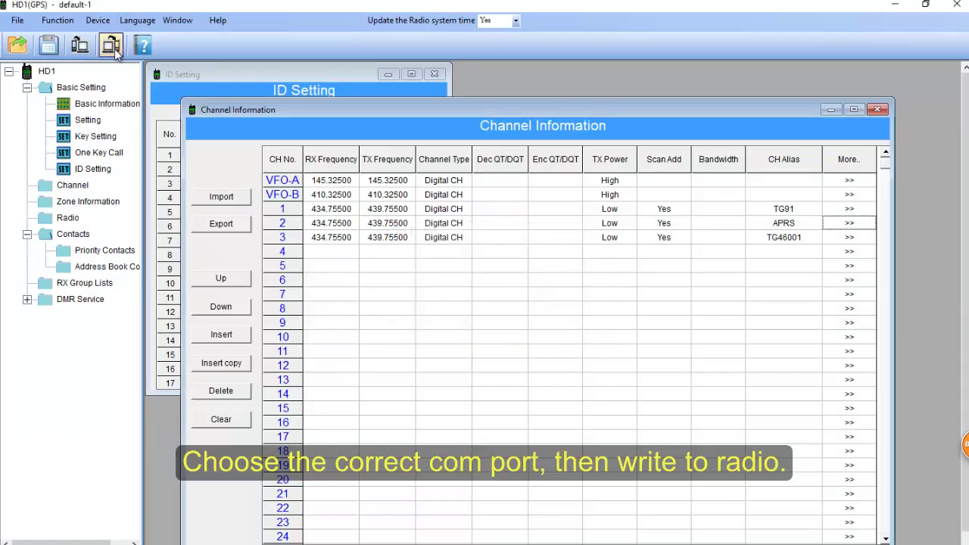
- Write the codeplug to the radio and dismiss the WriteOK! message
{"action": "left_click", "coordinate": [113, 47]}
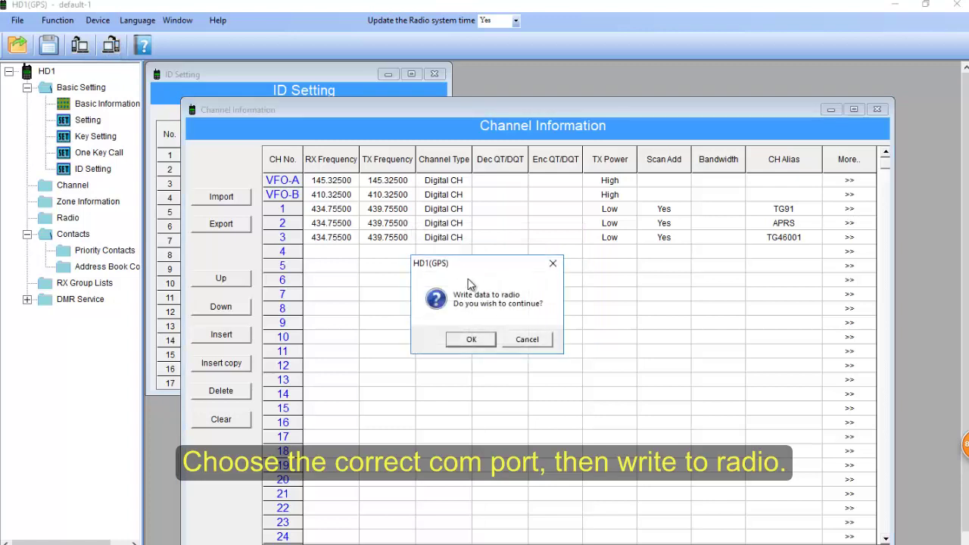
{"action": "left_click", "coordinate": [475, 340]}
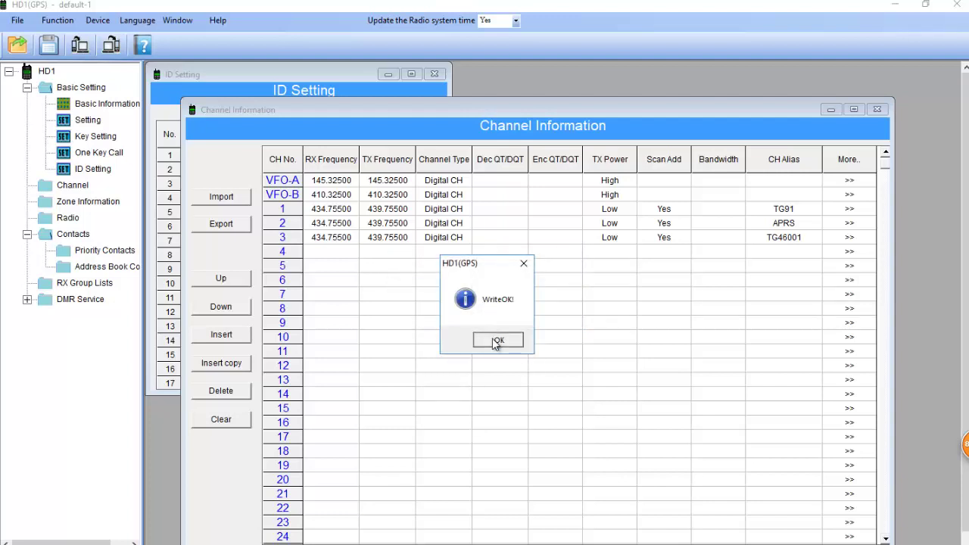
{"action": "left_click", "coordinate": [498, 340]}
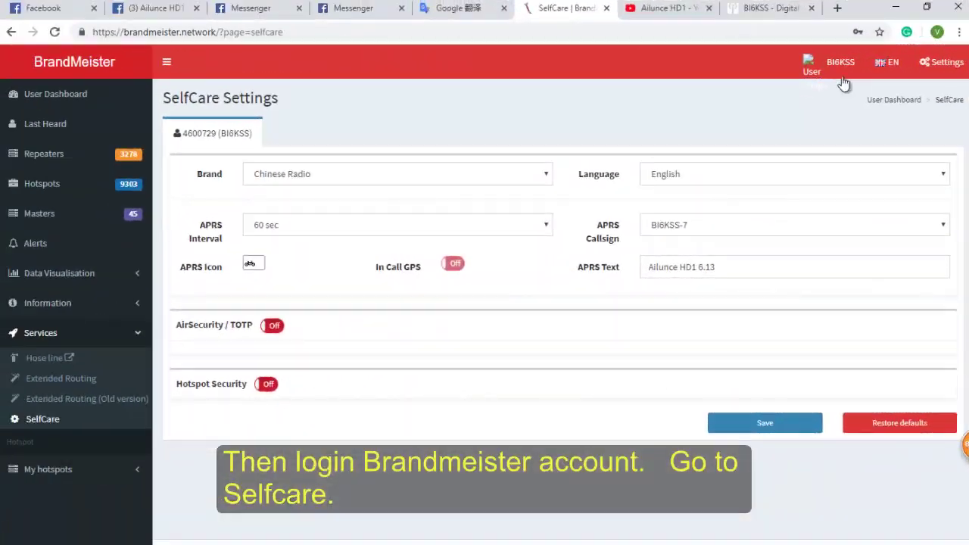
- Open the BrandMeister account menu to reach the SelfCare settings
{"action": "left_click", "coordinate": [840, 65]}
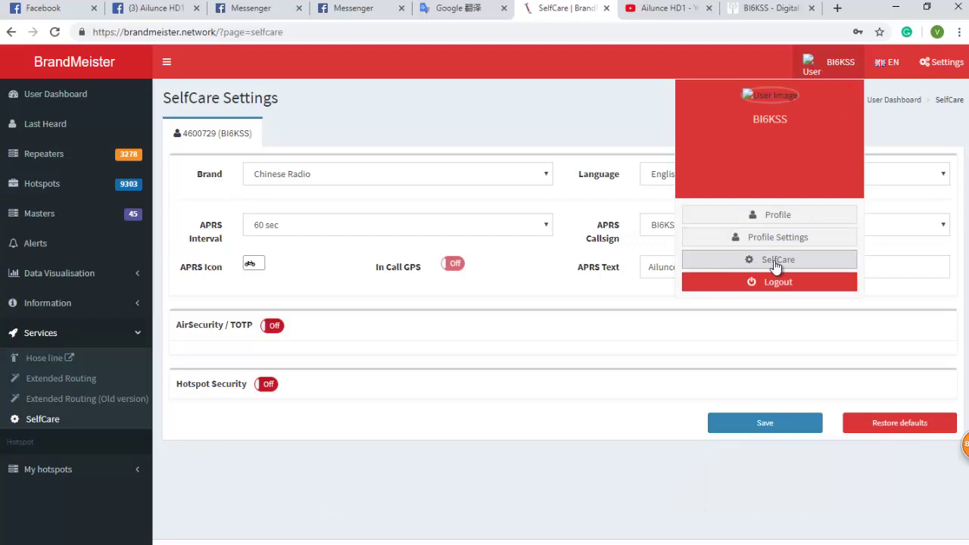
{"action": "left_click", "coordinate": [514, 115]}
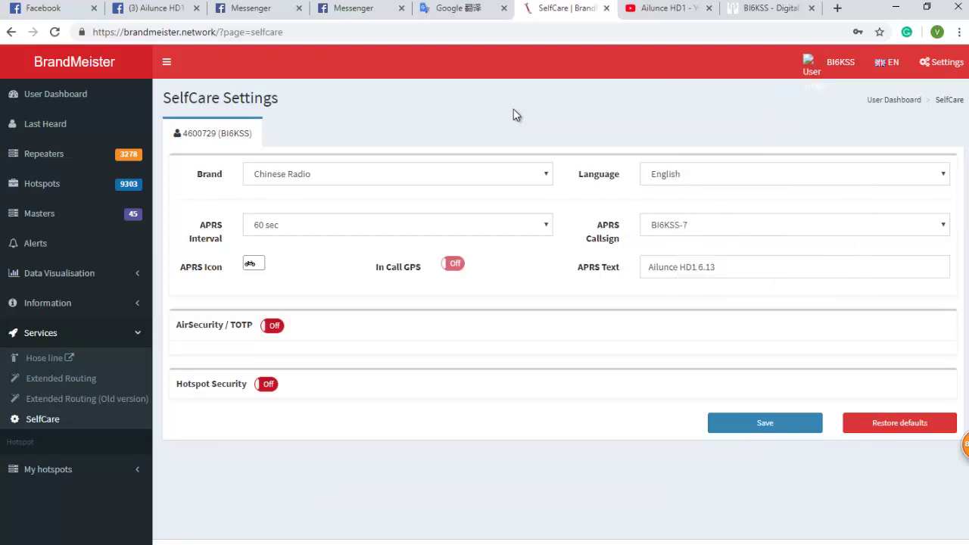
{"action": "left_click", "coordinate": [831, 66]}
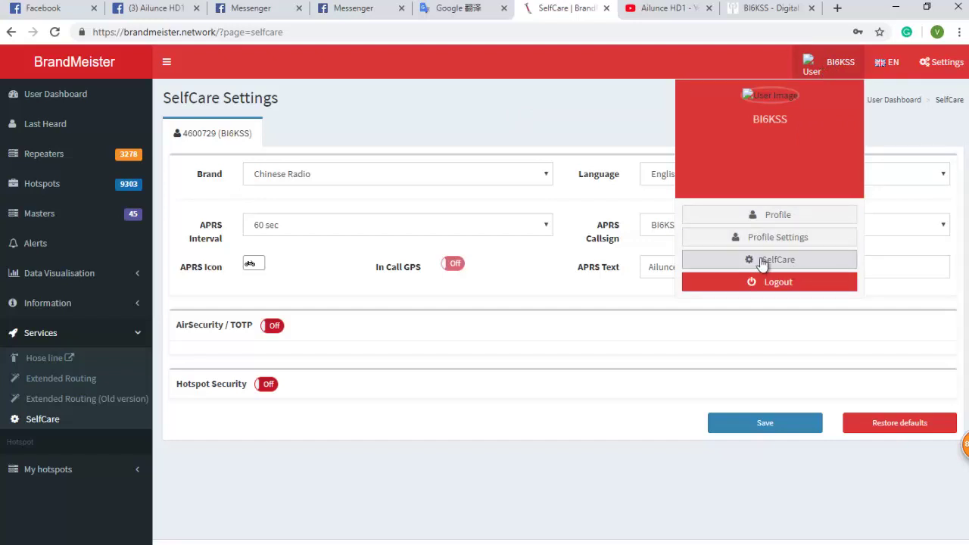
{"action": "left_click", "coordinate": [583, 352]}
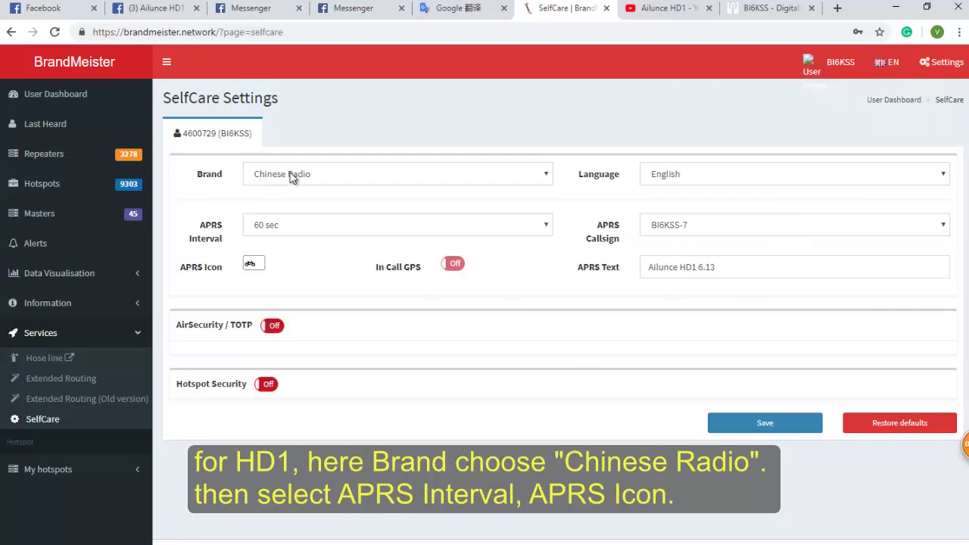
- Set Brand to Chinese Radio and APRS interval to 60 sec, keeping the current APRS icon
{"action": "left_click", "coordinate": [291, 178]}
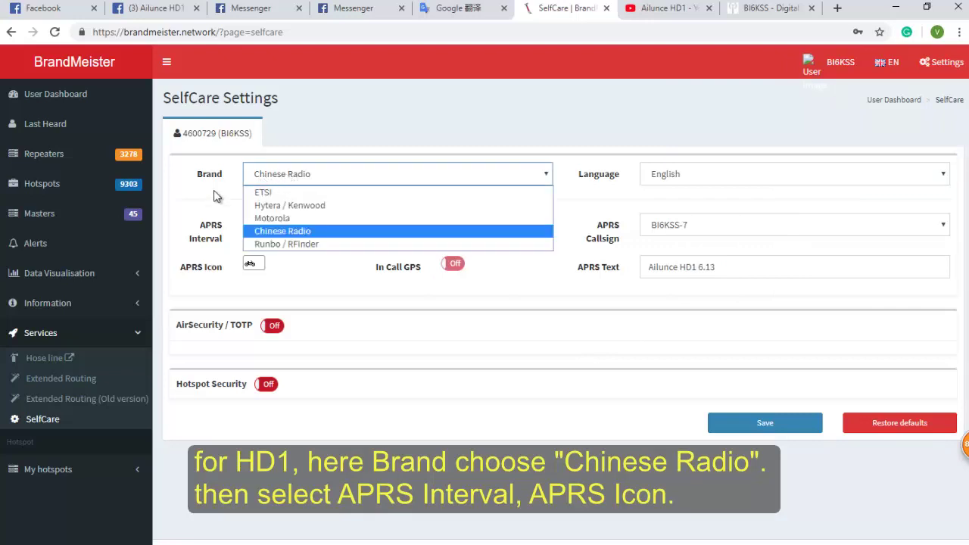
{"action": "left_click", "coordinate": [304, 237]}
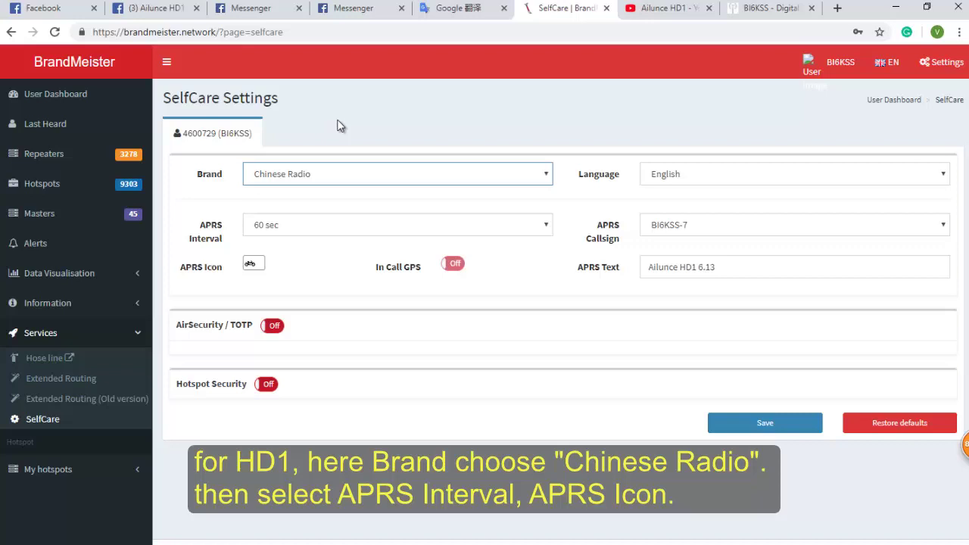
{"action": "left_click", "coordinate": [335, 124]}
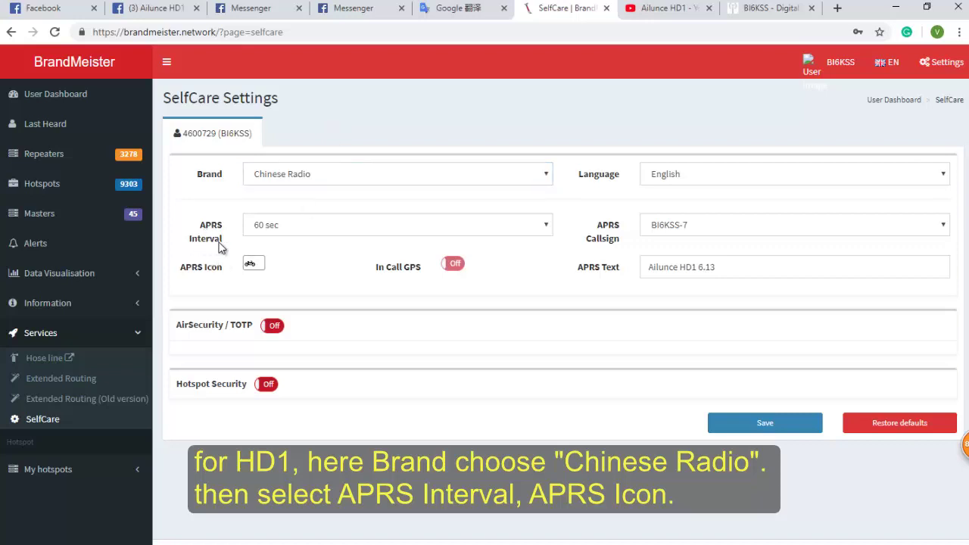
{"action": "left_click", "coordinate": [287, 232]}
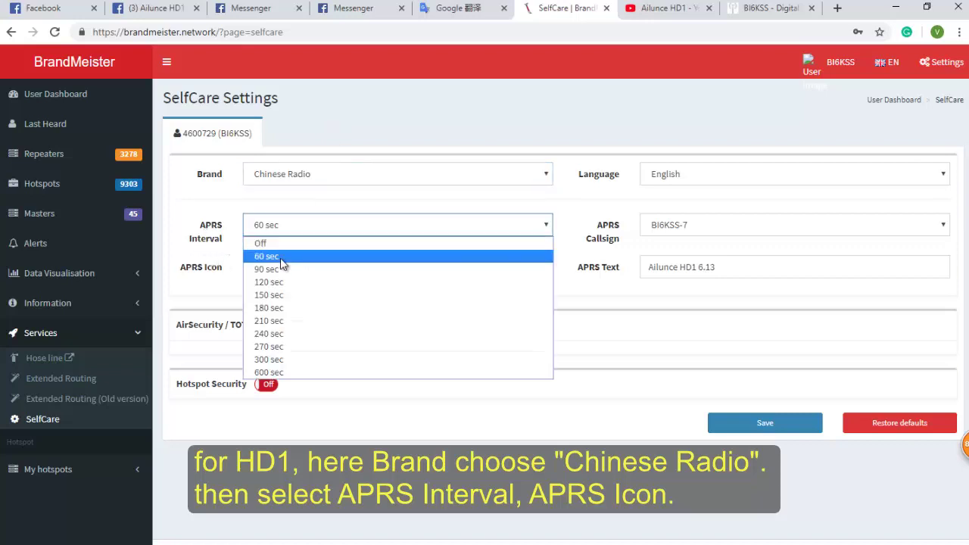
{"action": "left_click", "coordinate": [281, 257]}
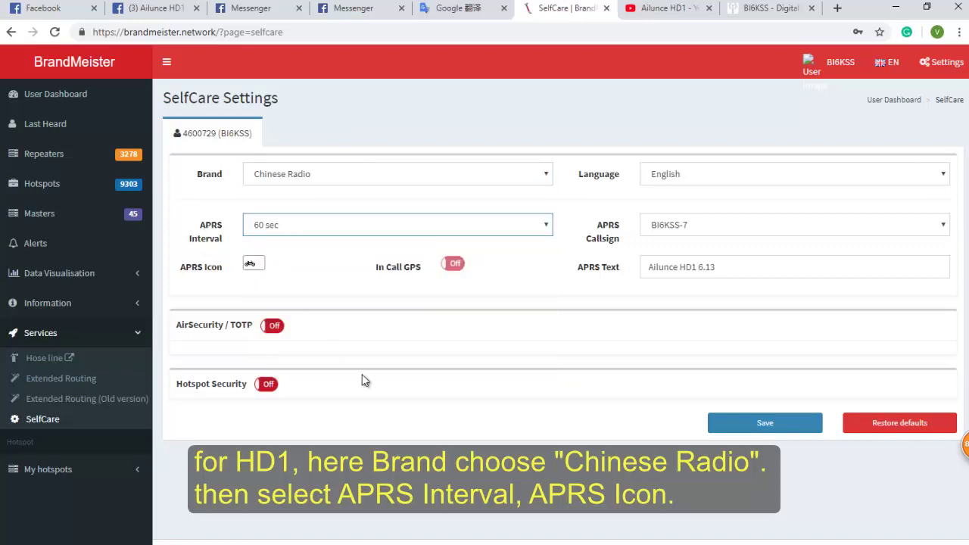
{"action": "left_click", "coordinate": [253, 265]}
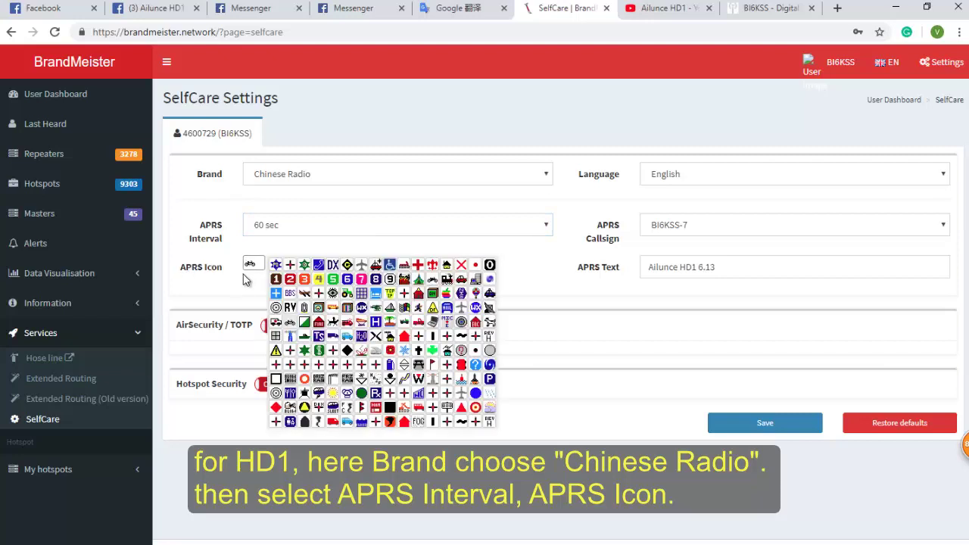
{"action": "left_click", "coordinate": [246, 281]}
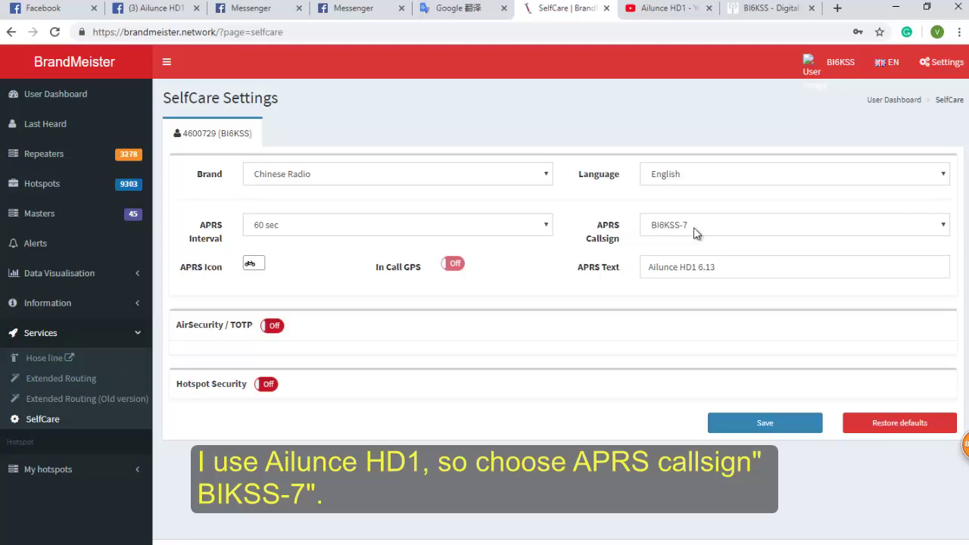
- Confirm the APRS Text 'Ailunce HD1 6.13' and save the SelfCare settings
{"action": "left_click", "coordinate": [651, 267]}
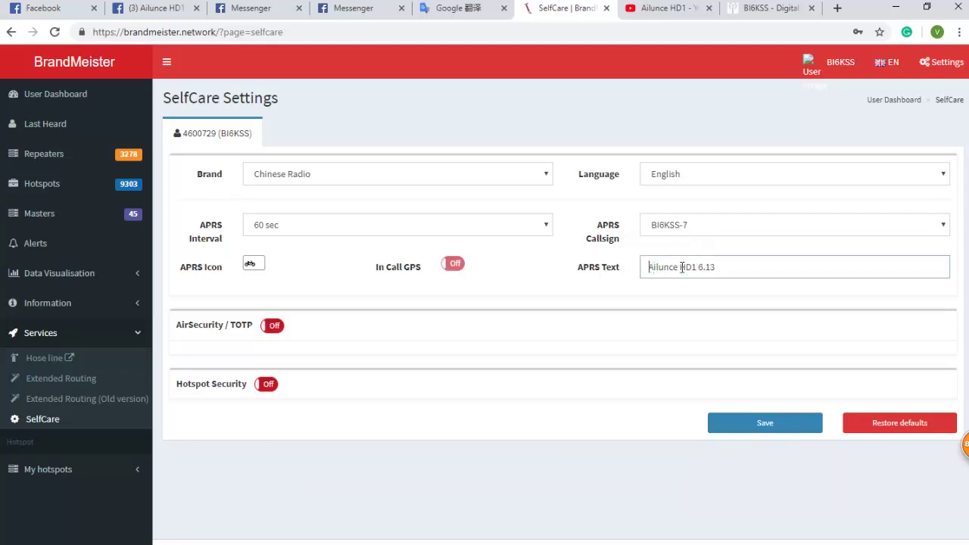
{"action": "triple_click", "coordinate": [681, 267]}
{"action": "left_click", "coordinate": [759, 425]}
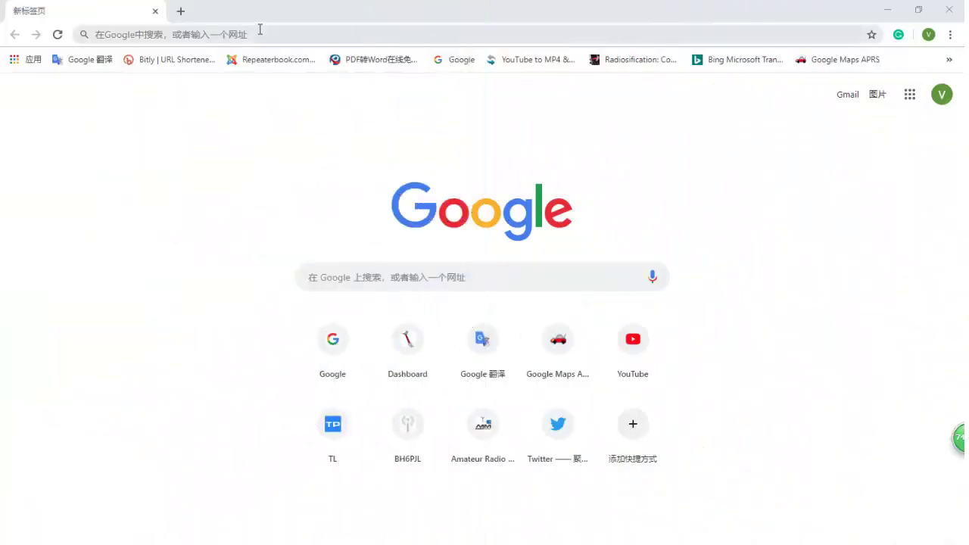
- Go to aprs.fi and search for the radio's -7 APRS callsign
{"action": "left_click", "coordinate": [261, 30]}
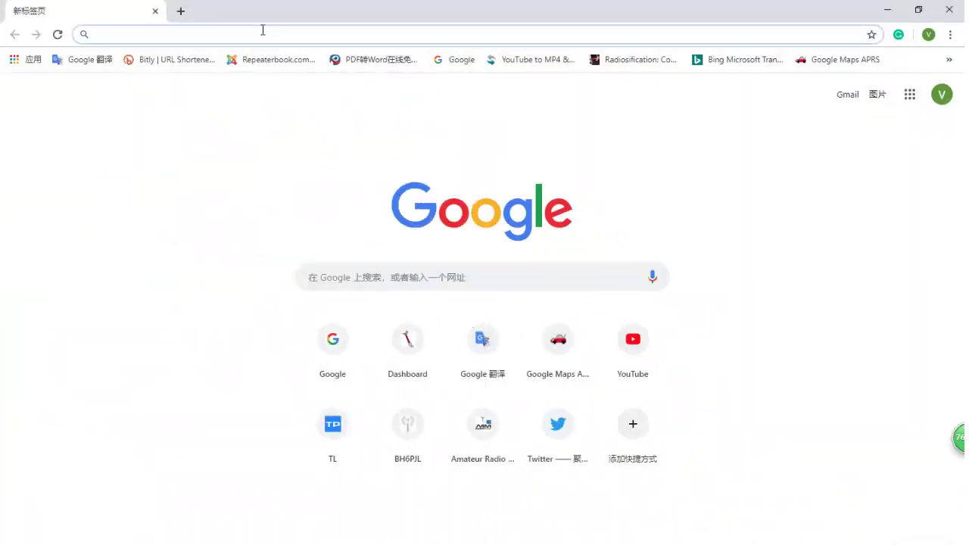
{"action": "type", "text": "APRS.FI"}
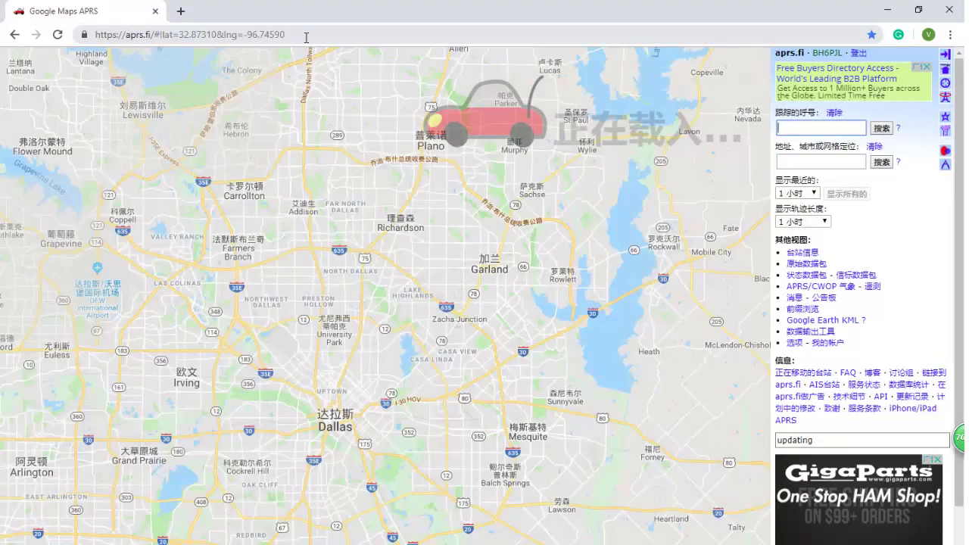
{"action": "left_click", "coordinate": [798, 128]}
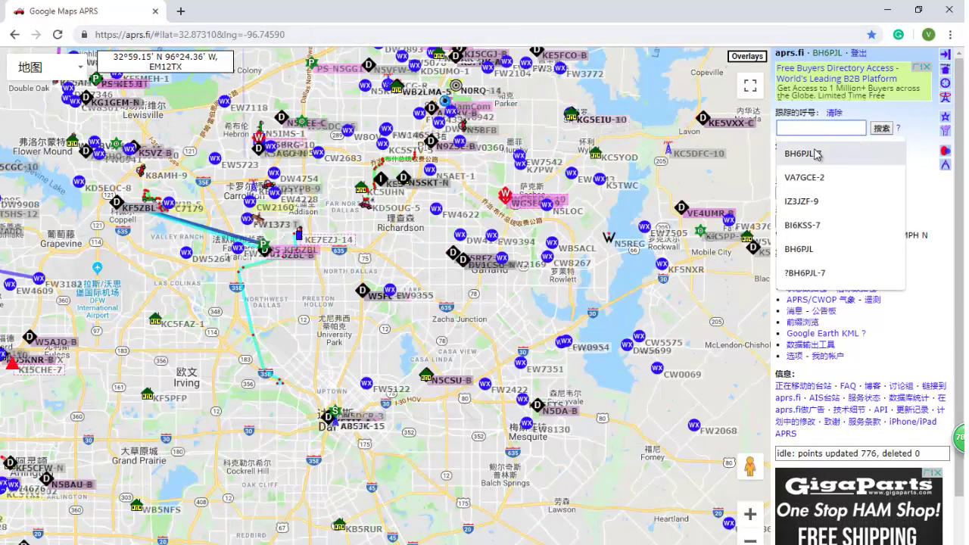
{"action": "left_click", "coordinate": [816, 225]}
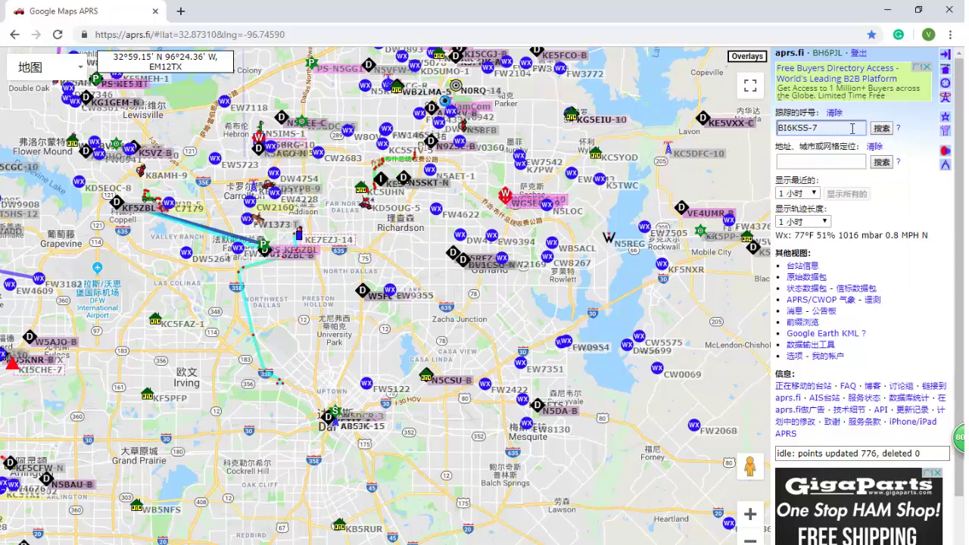
{"action": "left_click", "coordinate": [882, 129]}
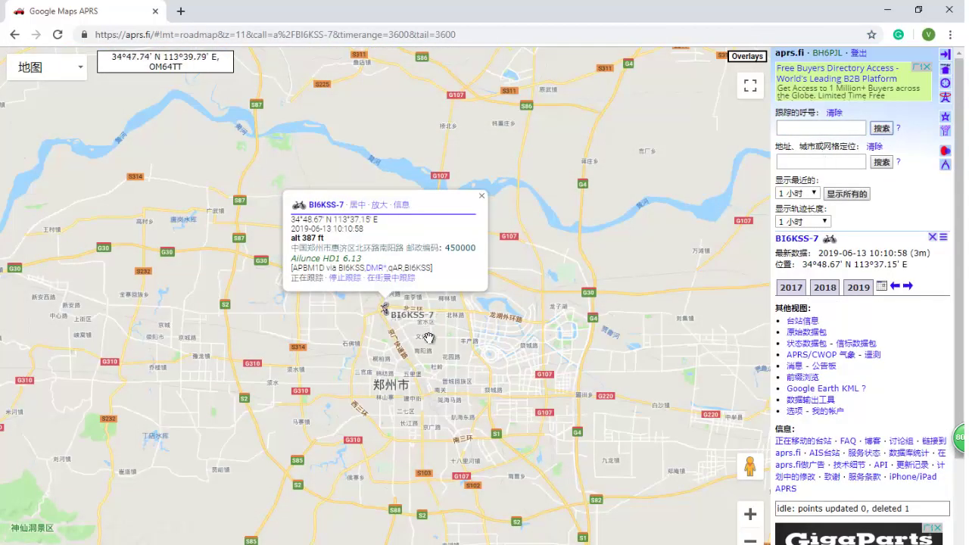
- Zoom and pan the map to the station on Zhengzhou's North Third Ring showing 'Ailunce HD1 6.13'
{"action": "scroll", "coordinate": [429, 337], "scroll_direction": "up", "scroll_amount": 3}
{"action": "left_click_drag", "start_coordinate": [265, 318], "coordinate": [457, 391]}
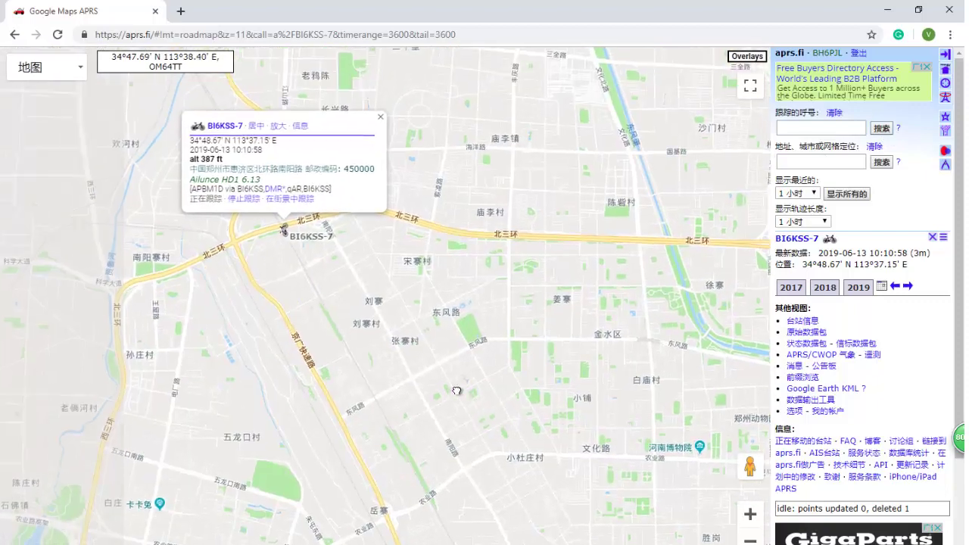
{"action": "scroll", "coordinate": [439, 349], "scroll_direction": "up", "scroll_amount": 2}
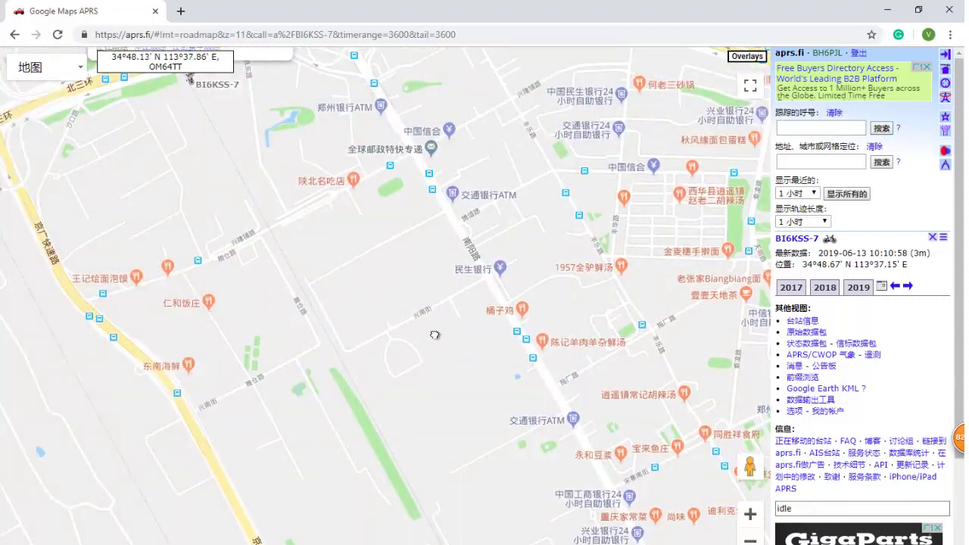
{"action": "scroll", "coordinate": [477, 402], "scroll_direction": "down", "scroll_amount": 3}
{"action": "scroll", "coordinate": [412, 395], "scroll_direction": "up", "scroll_amount": 3}
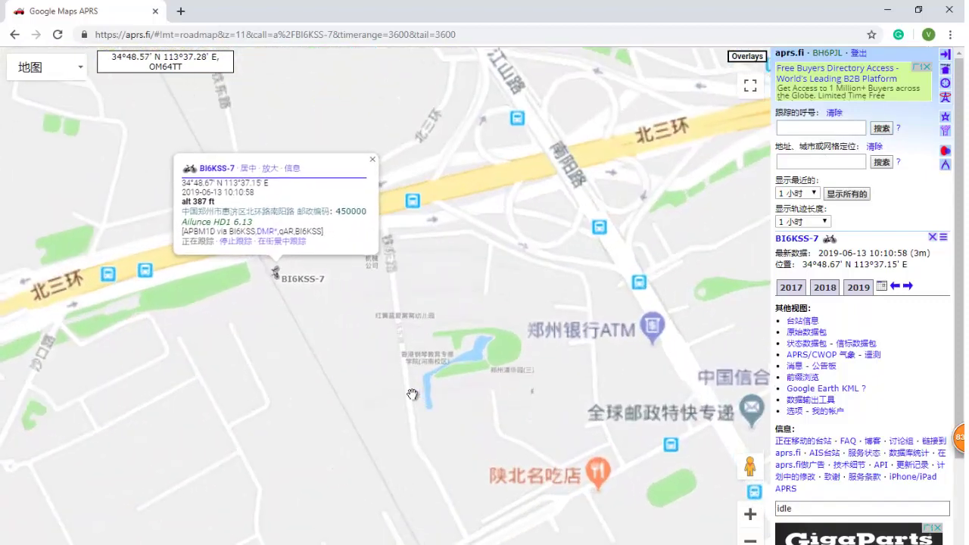
{"action": "left_click_drag", "start_coordinate": [297, 254], "coordinate": [357, 334]}
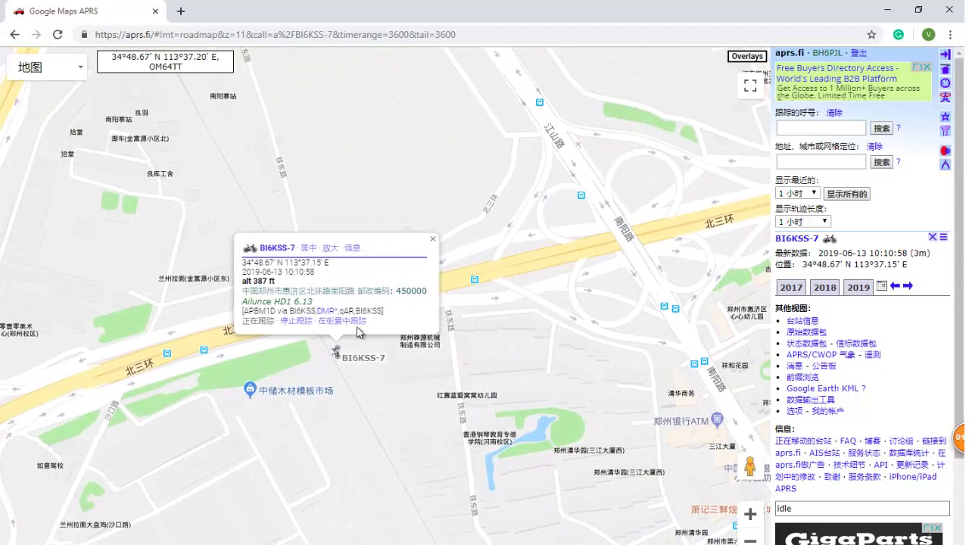
{"action": "left_click_drag", "start_coordinate": [243, 301], "coordinate": [328, 307]}
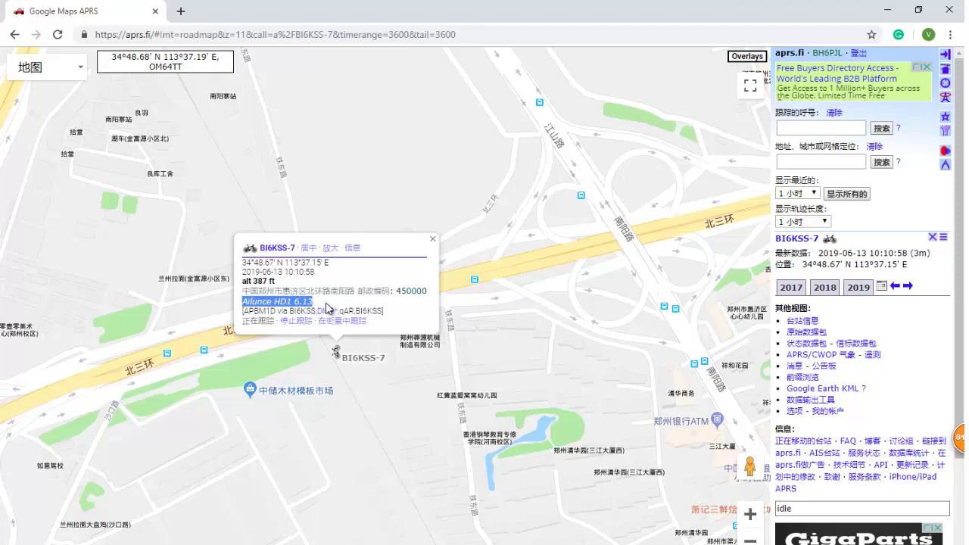
{"action": "left_click", "coordinate": [328, 307]}
{"action": "scroll", "coordinate": [331, 410], "scroll_direction": "up", "scroll_amount": 2}
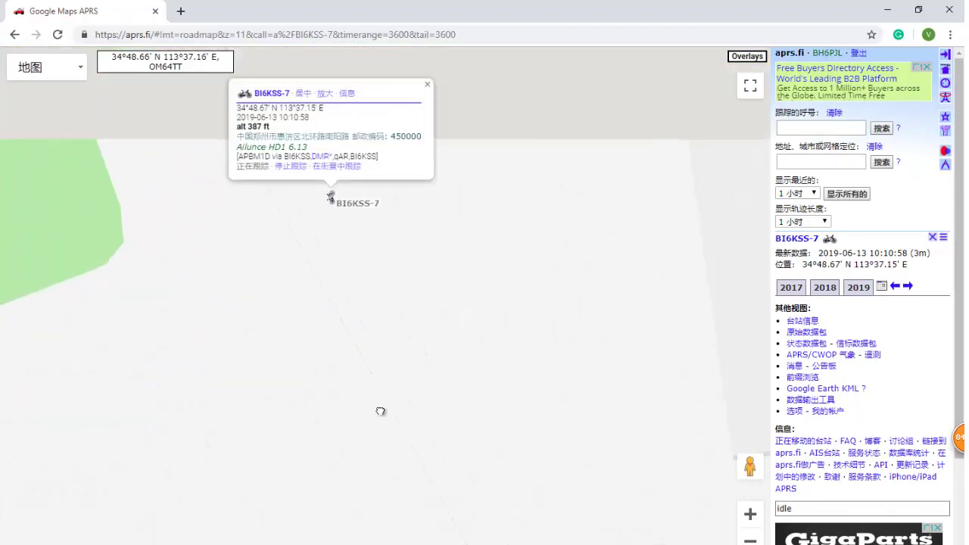
{"action": "scroll", "coordinate": [380, 376], "scroll_direction": "down", "scroll_amount": 2}
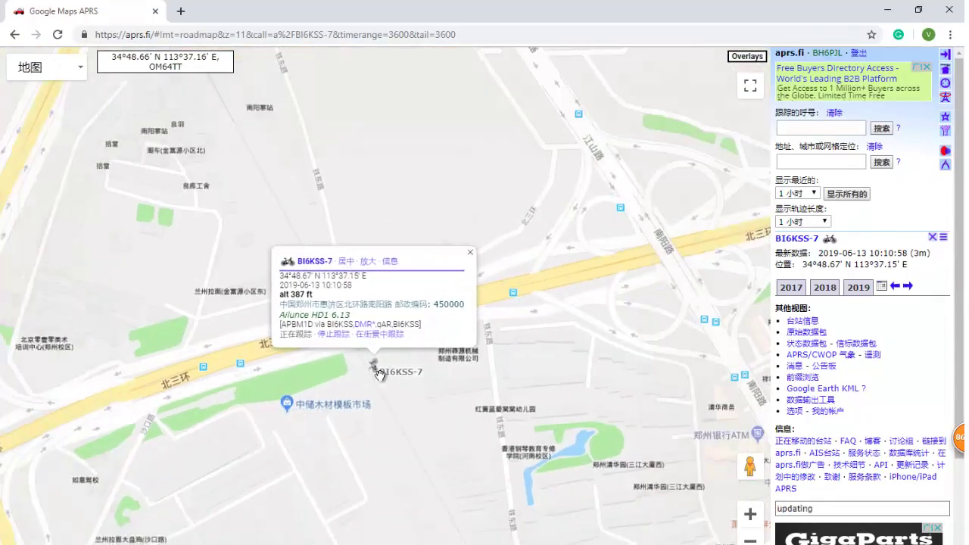